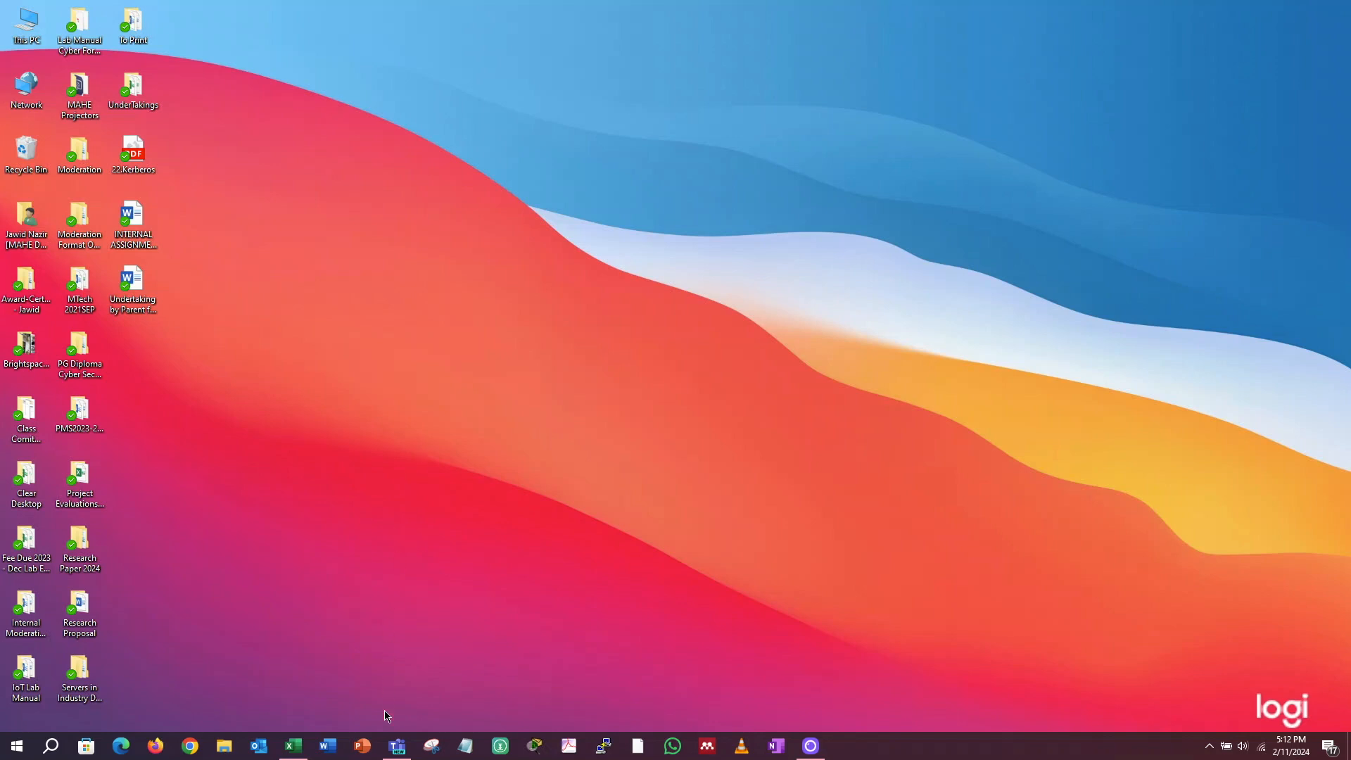
- In Microsoft Teams, open the B.SC-ISM time table workbook from the SoEIT-Faculty(Dxb) General channel's TEAM CODES F2024 folder
click(399, 747)
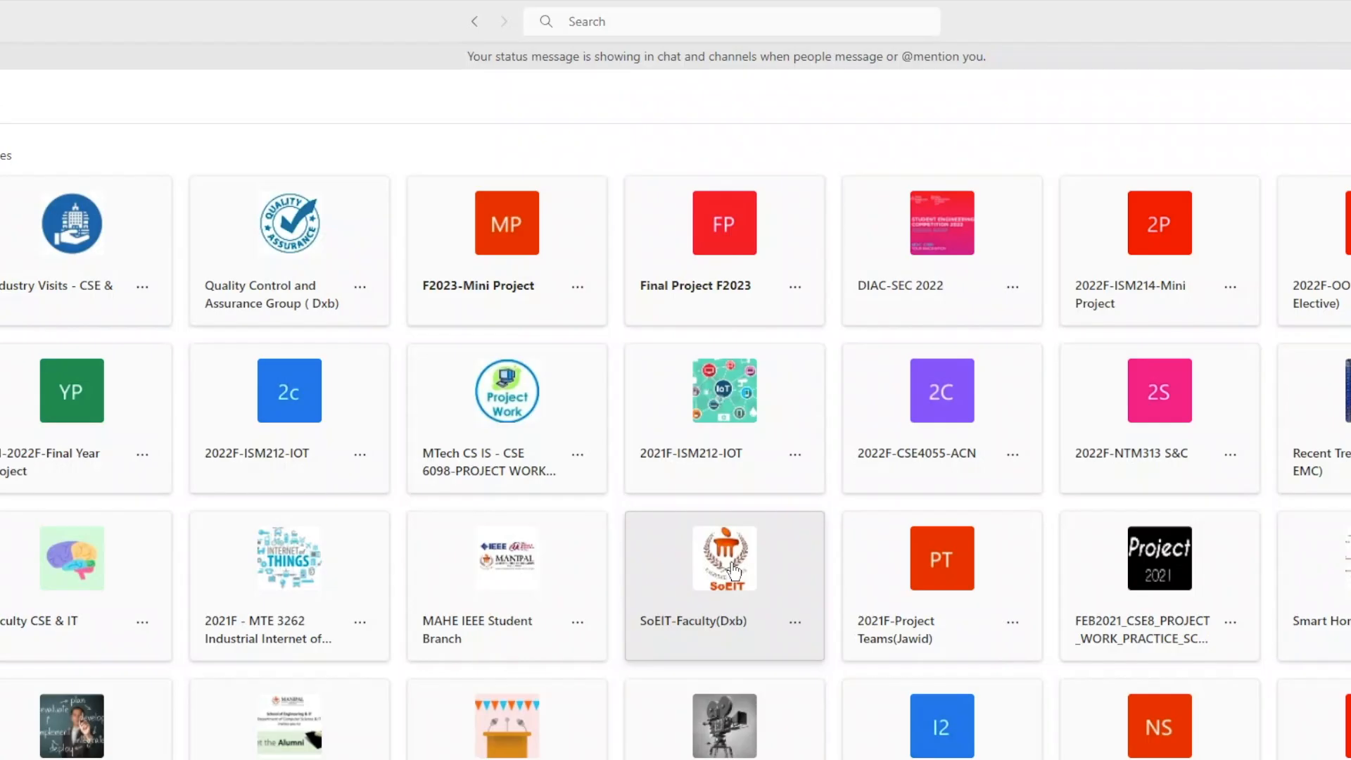
click(677, 448)
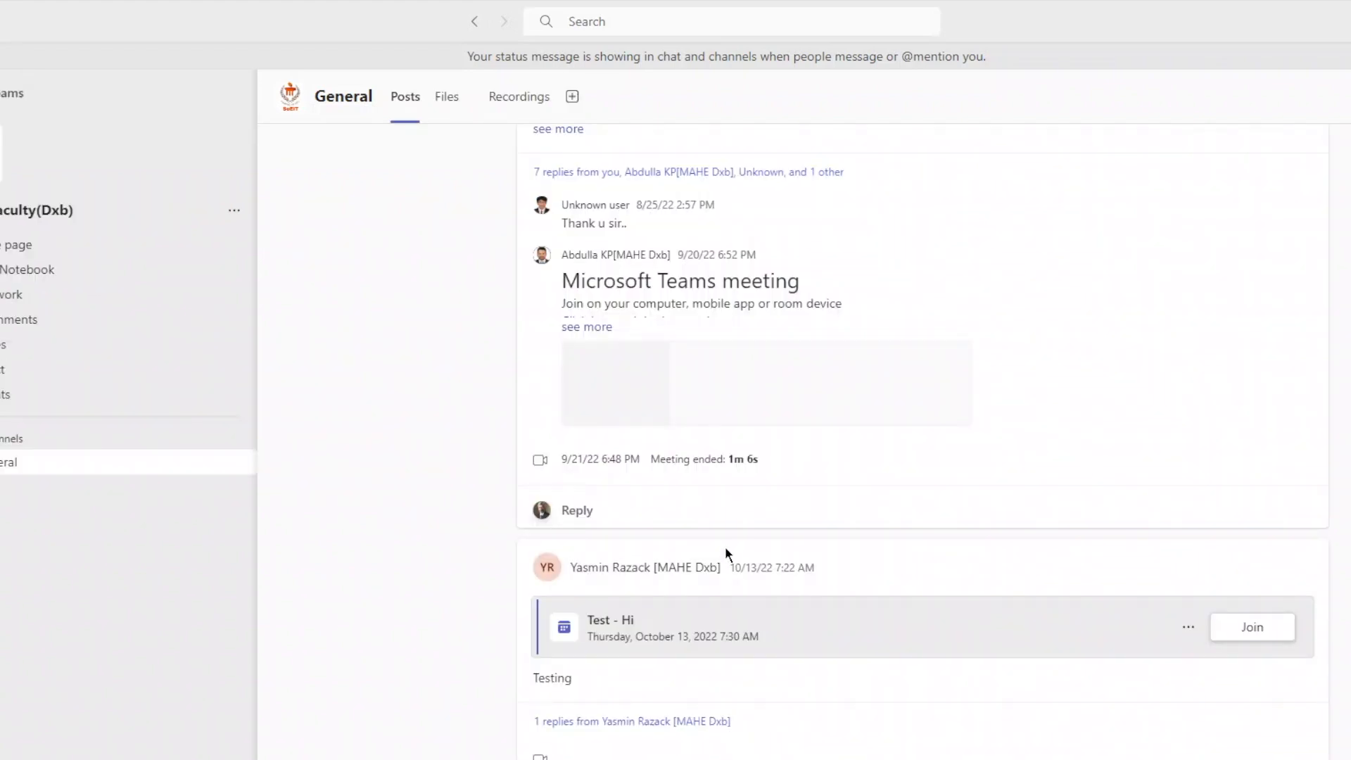
click(448, 99)
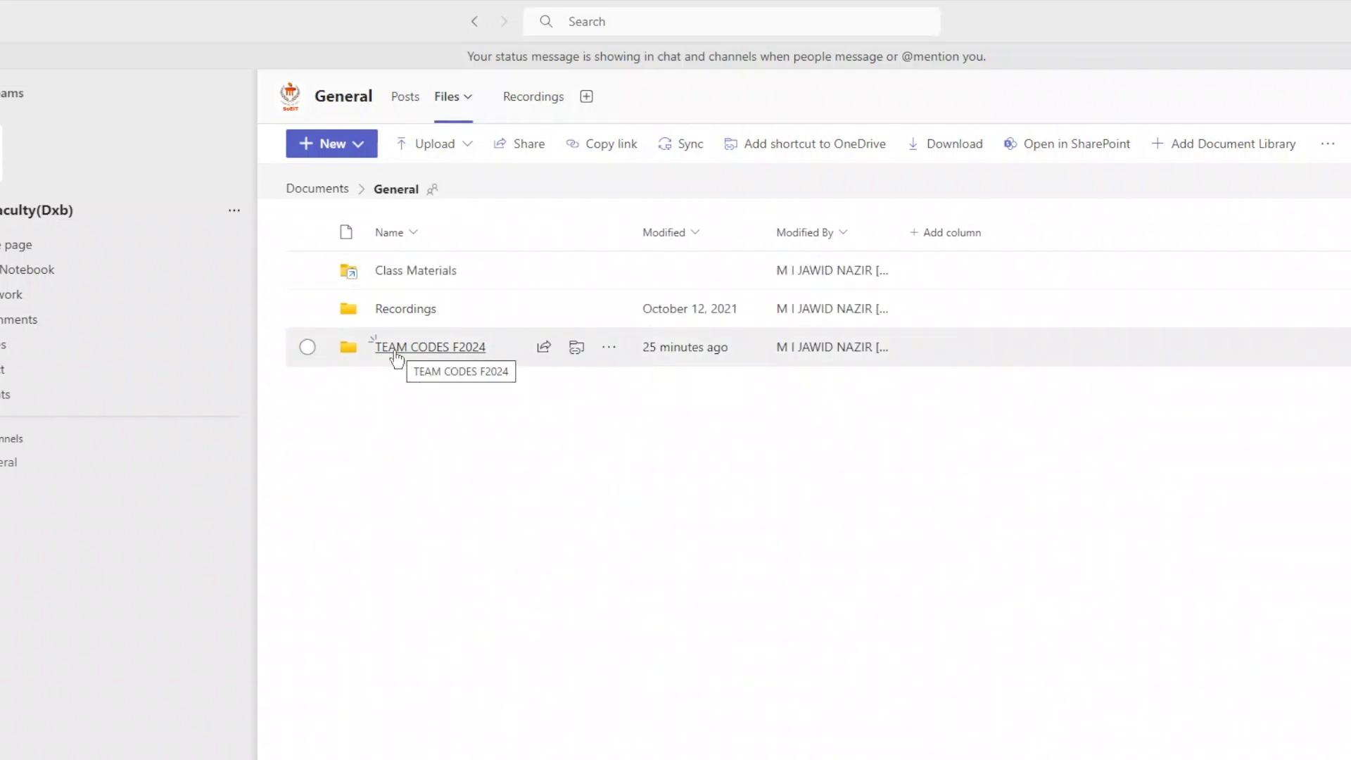
click(447, 346)
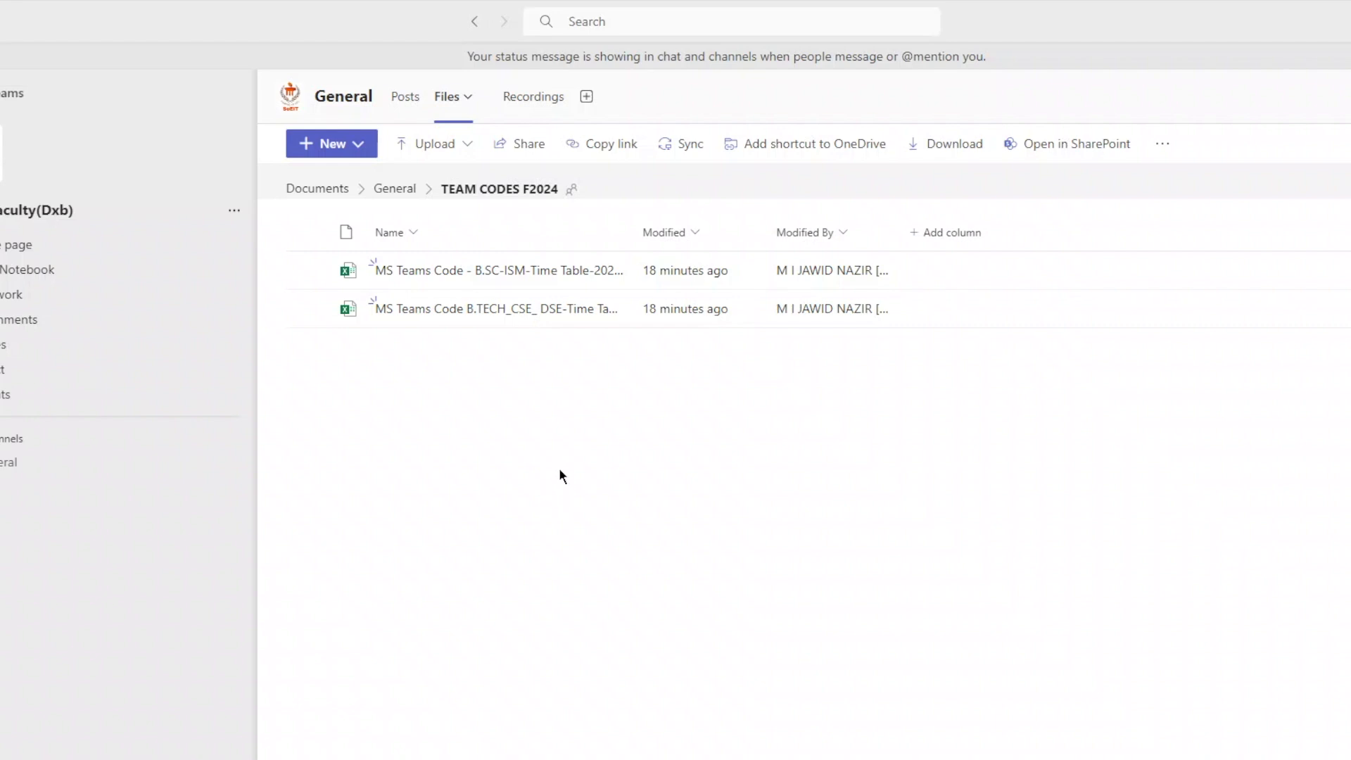
click(482, 273)
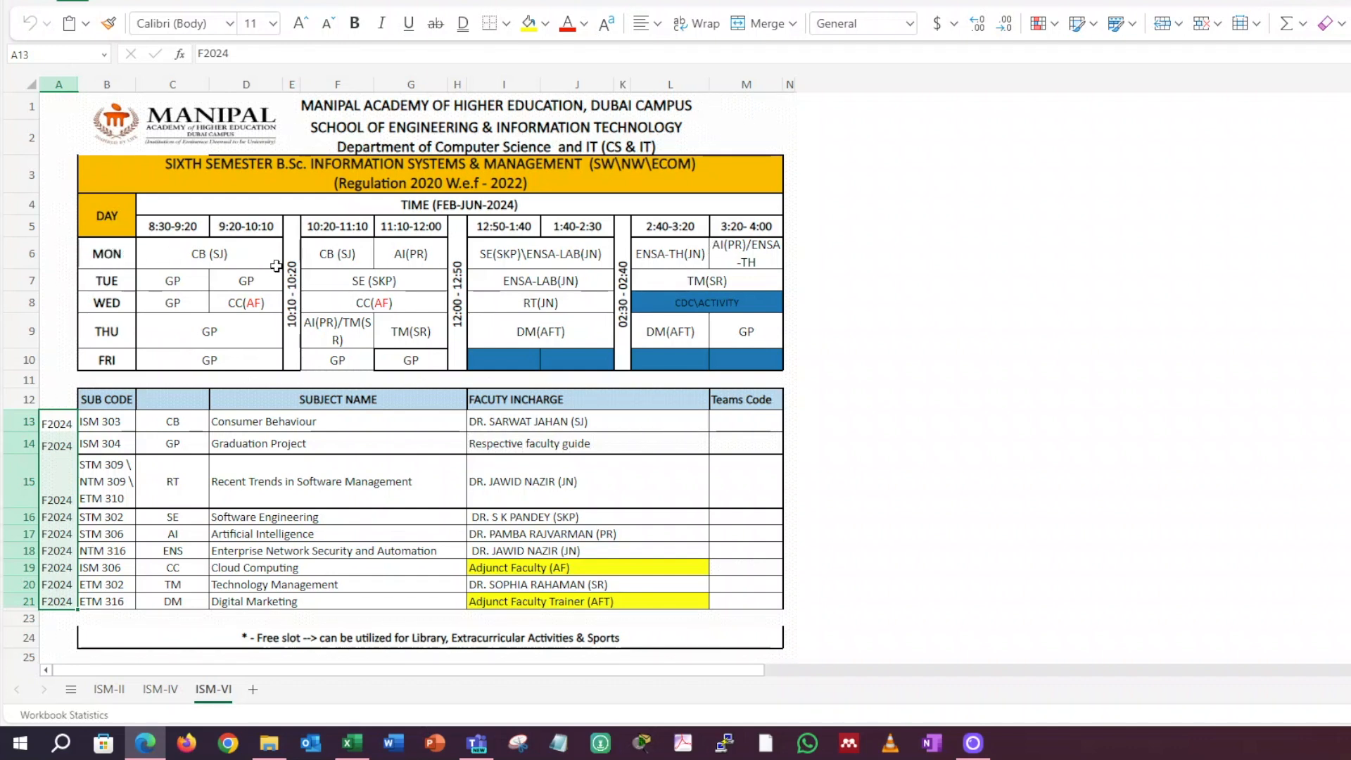
- Examine the ISM-II and ISM-VI sheets, including the NTM 316 row's semester, subject code and Teams Code cells
click(109, 689)
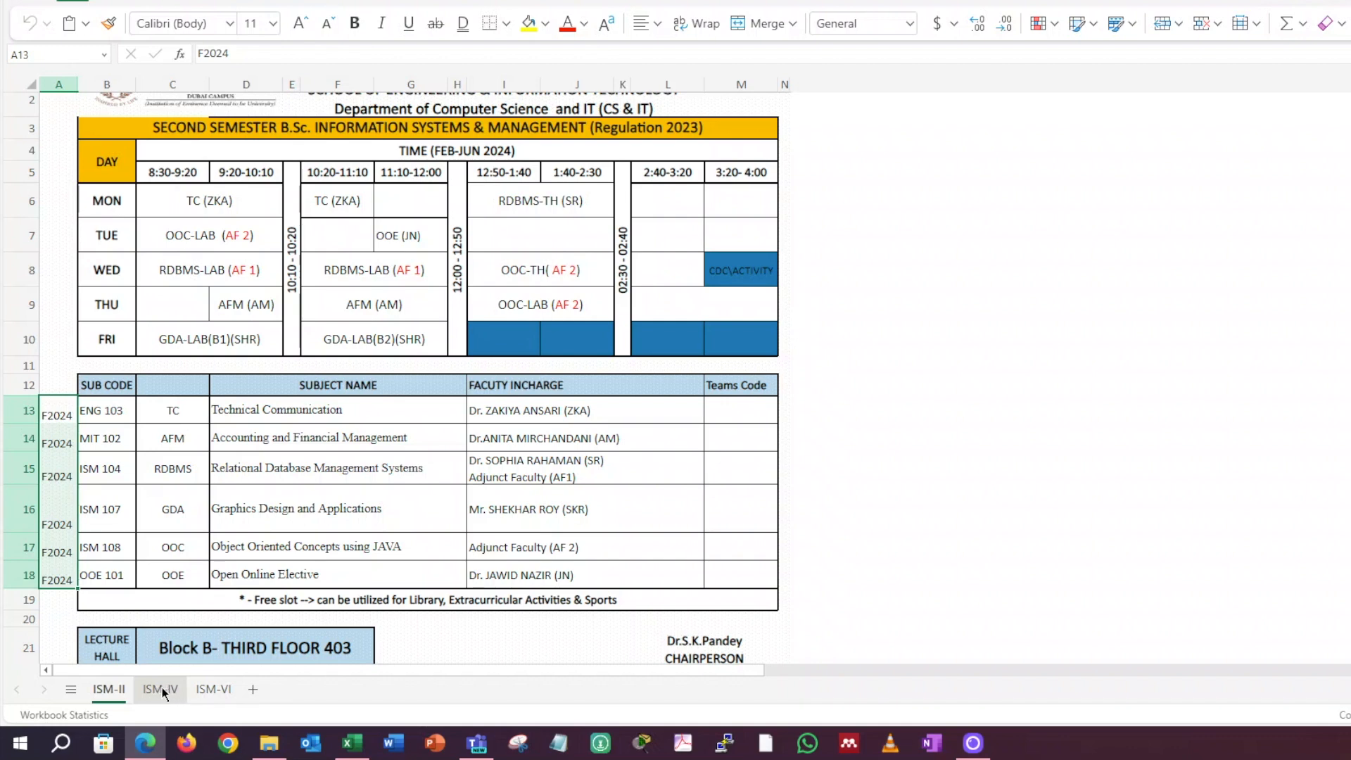
click(211, 691)
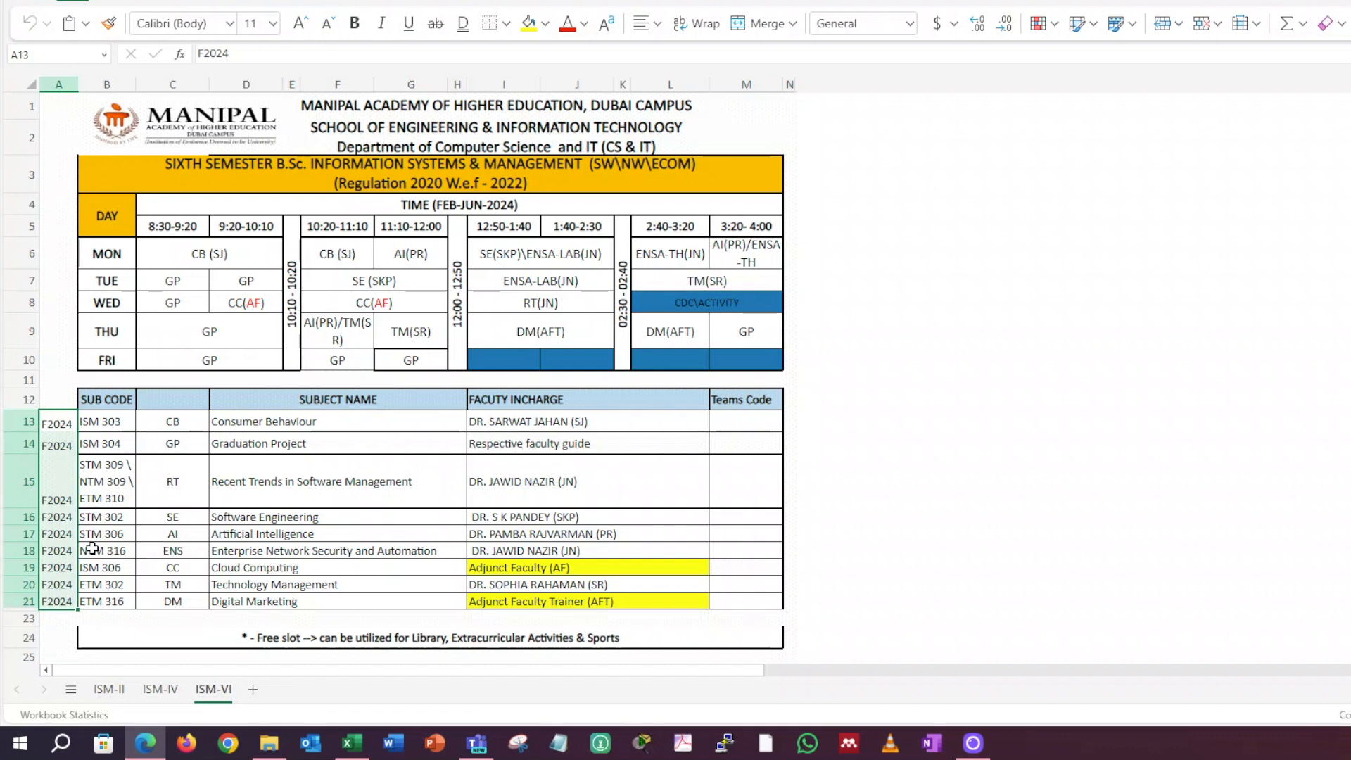
click(66, 551)
drag(67, 550, 563, 550)
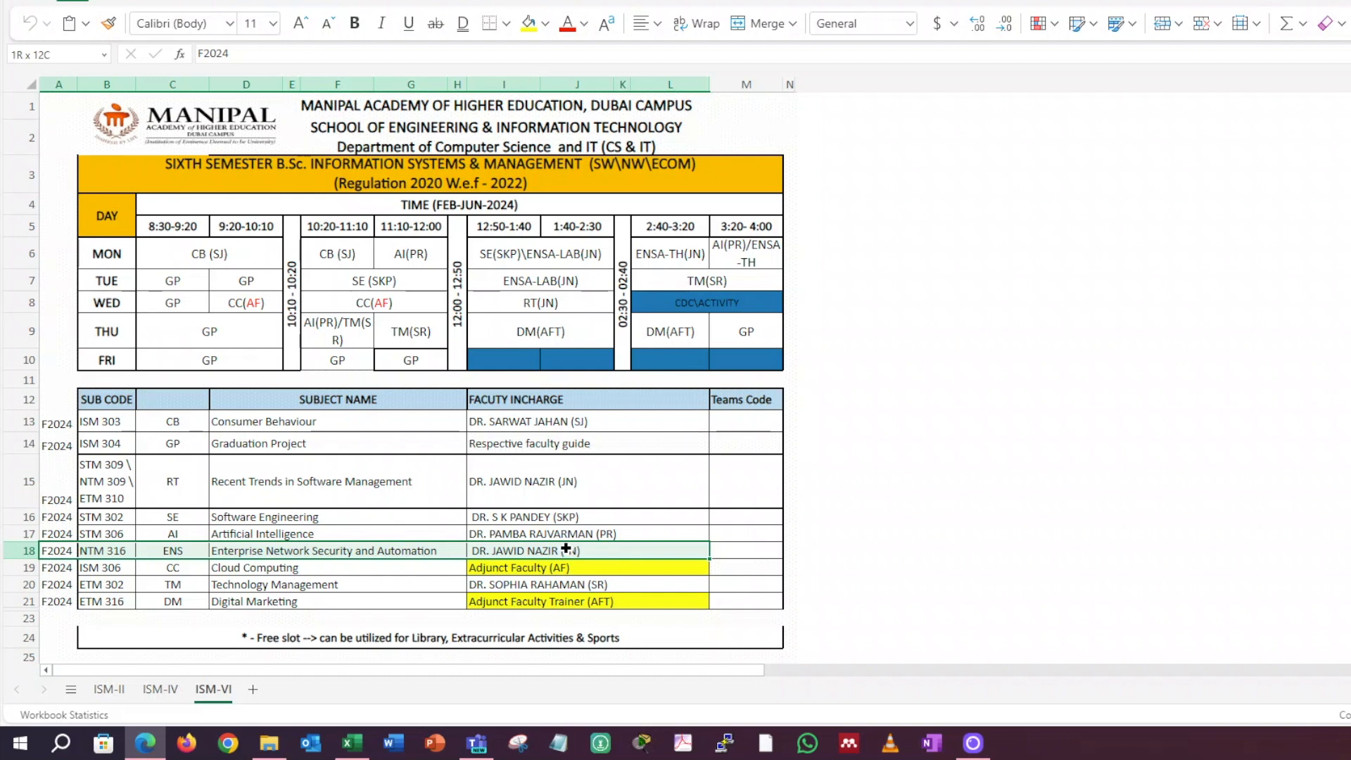
drag(566, 548, 567, 548)
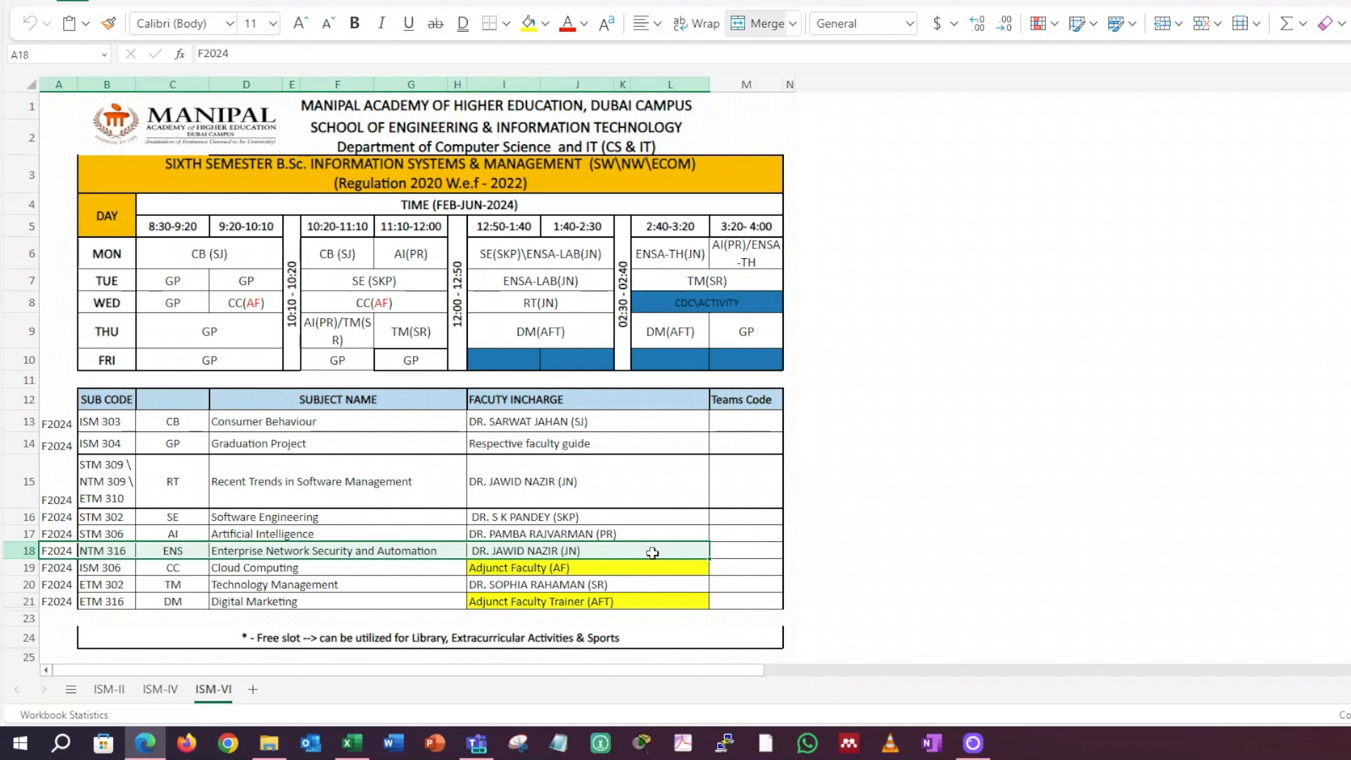
click(758, 548)
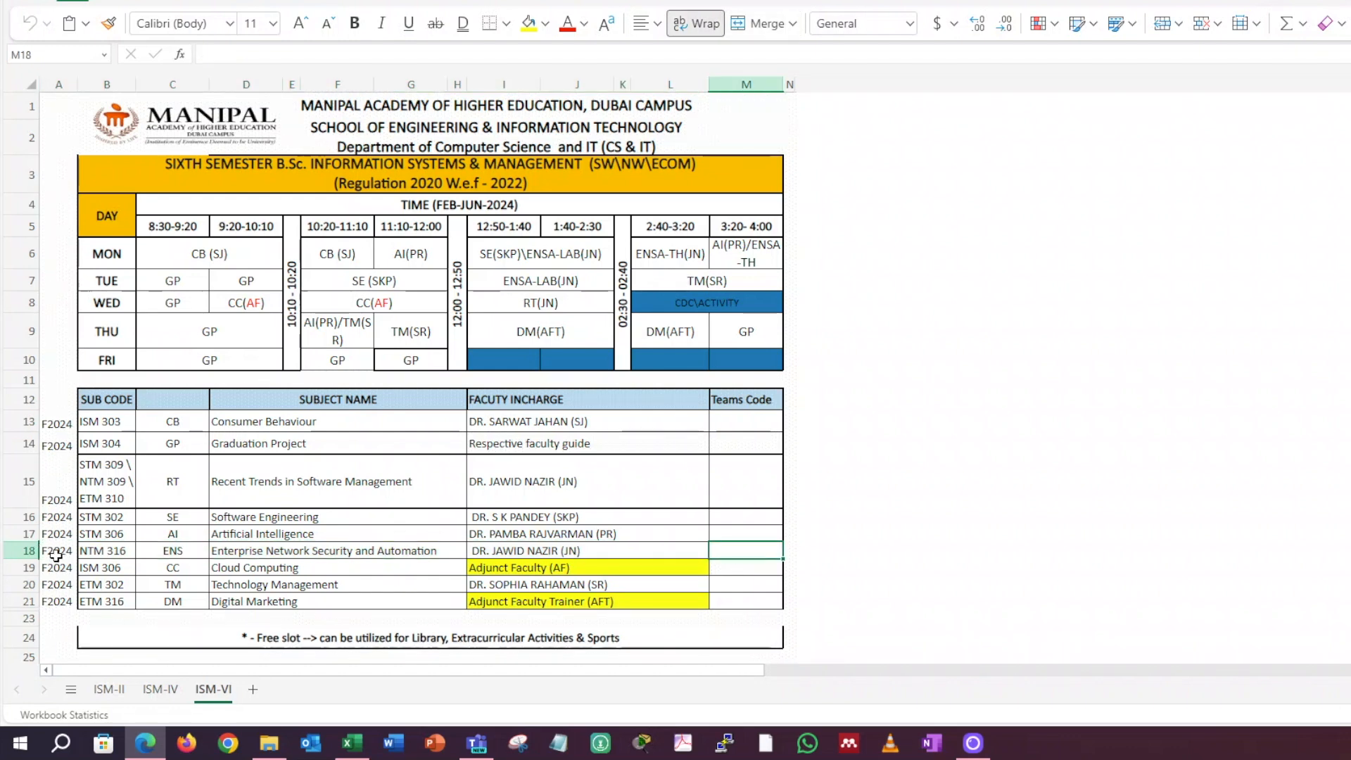
drag(58, 544, 157, 549)
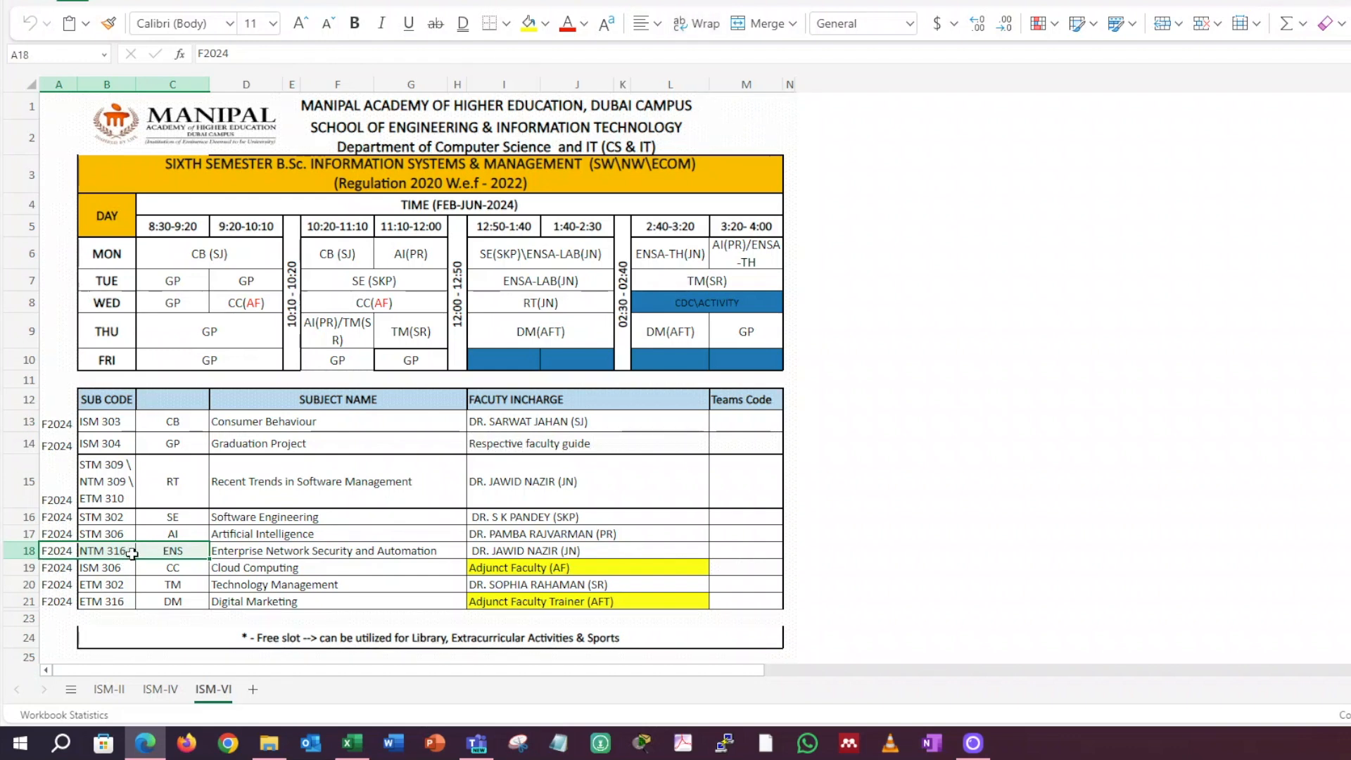
click(218, 550)
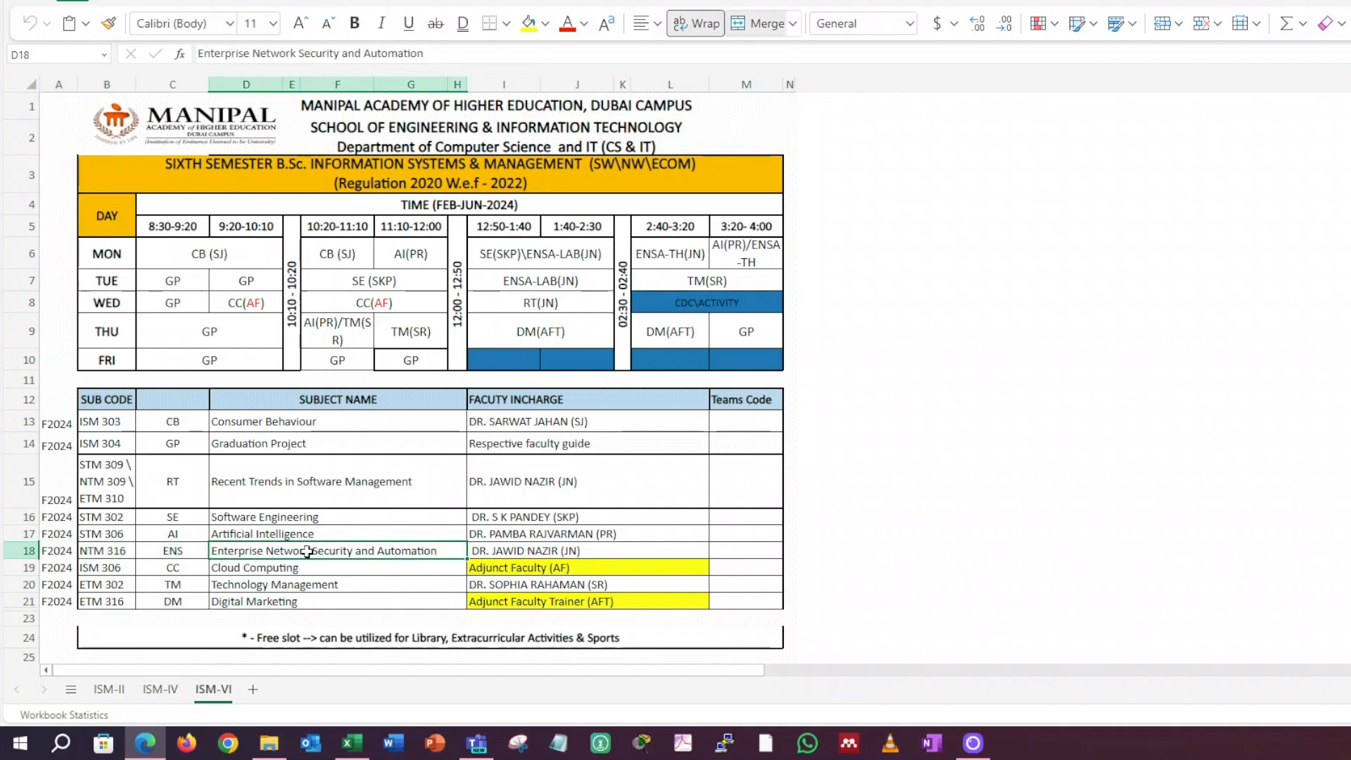
- Copy the F2024, NTM 316 and ENS cells from the Enterprise Network Security and Automation row
drag(56, 551, 165, 550)
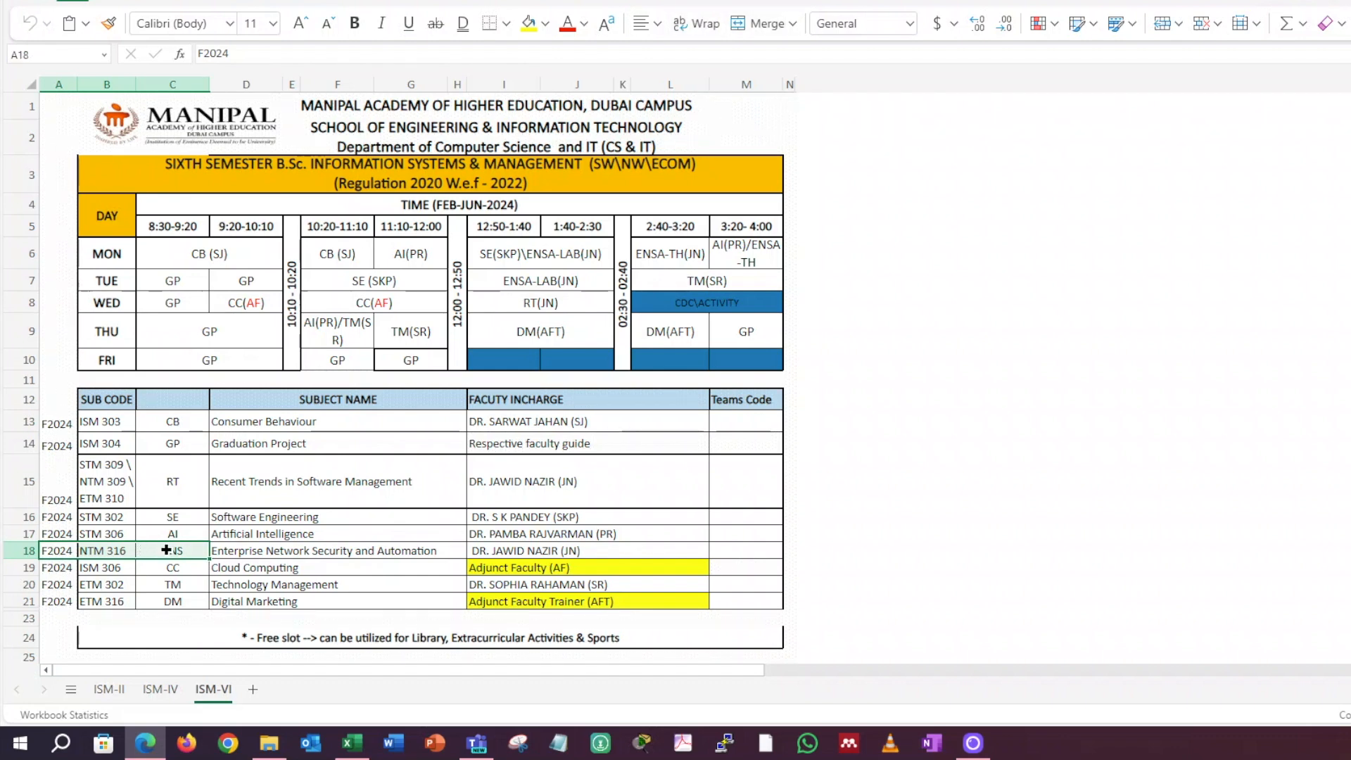
right_click(165, 550)
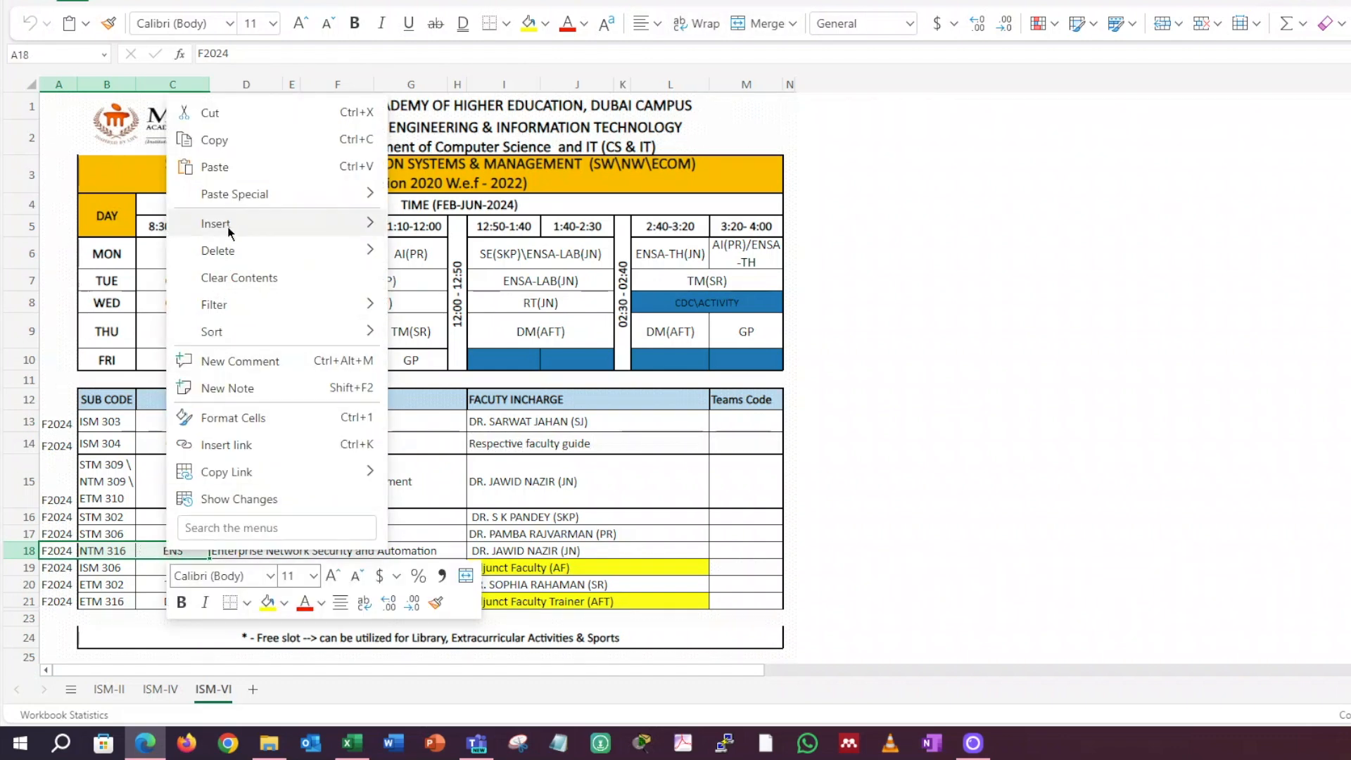
click(222, 140)
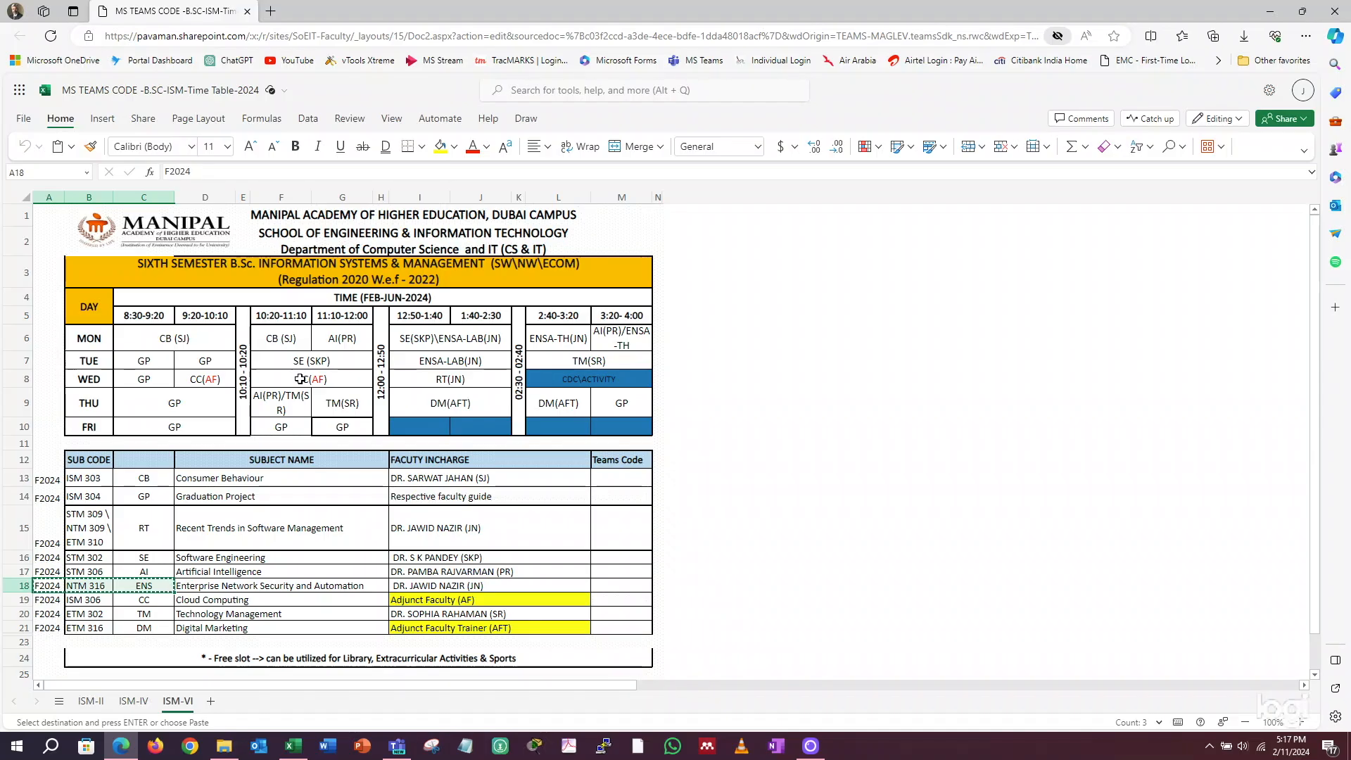
- Switch to Microsoft Teams and start creating a new team from the Class template
key(super+Tab)
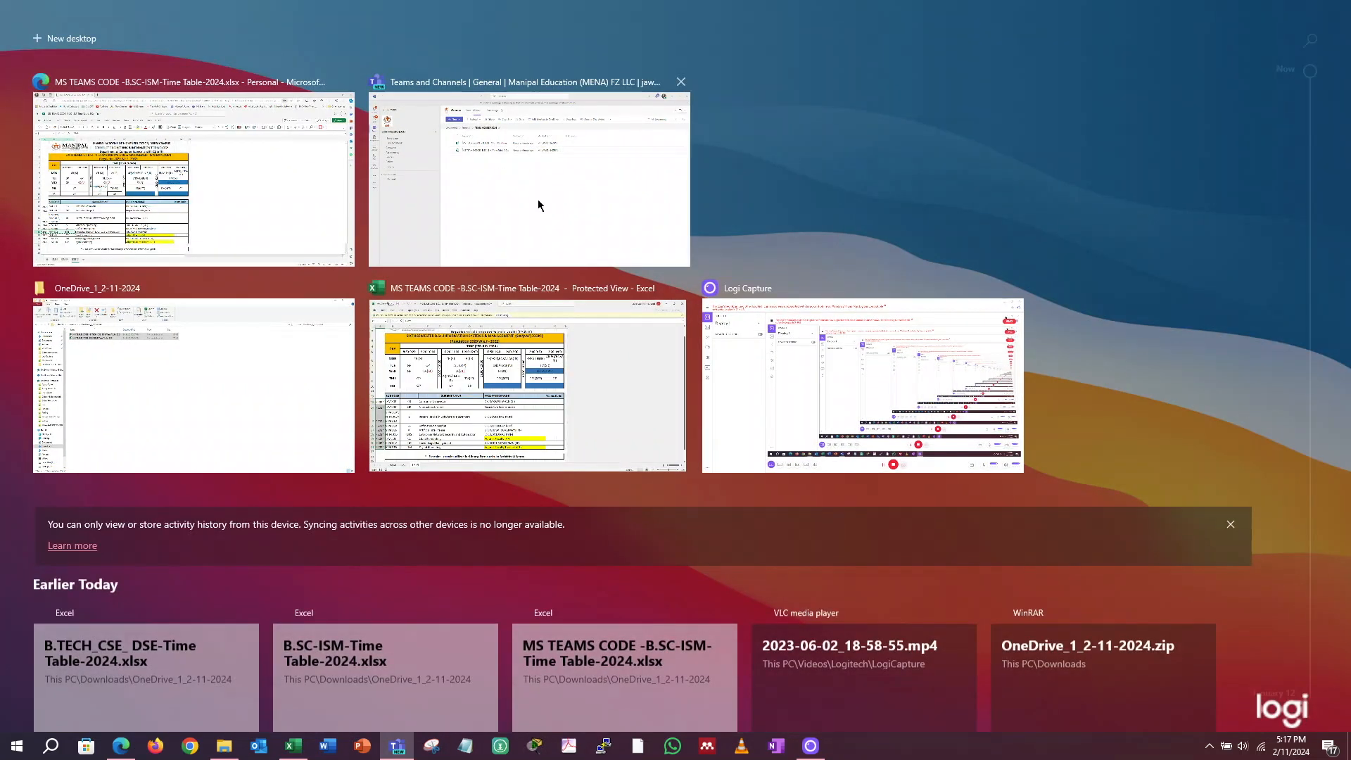
click(538, 200)
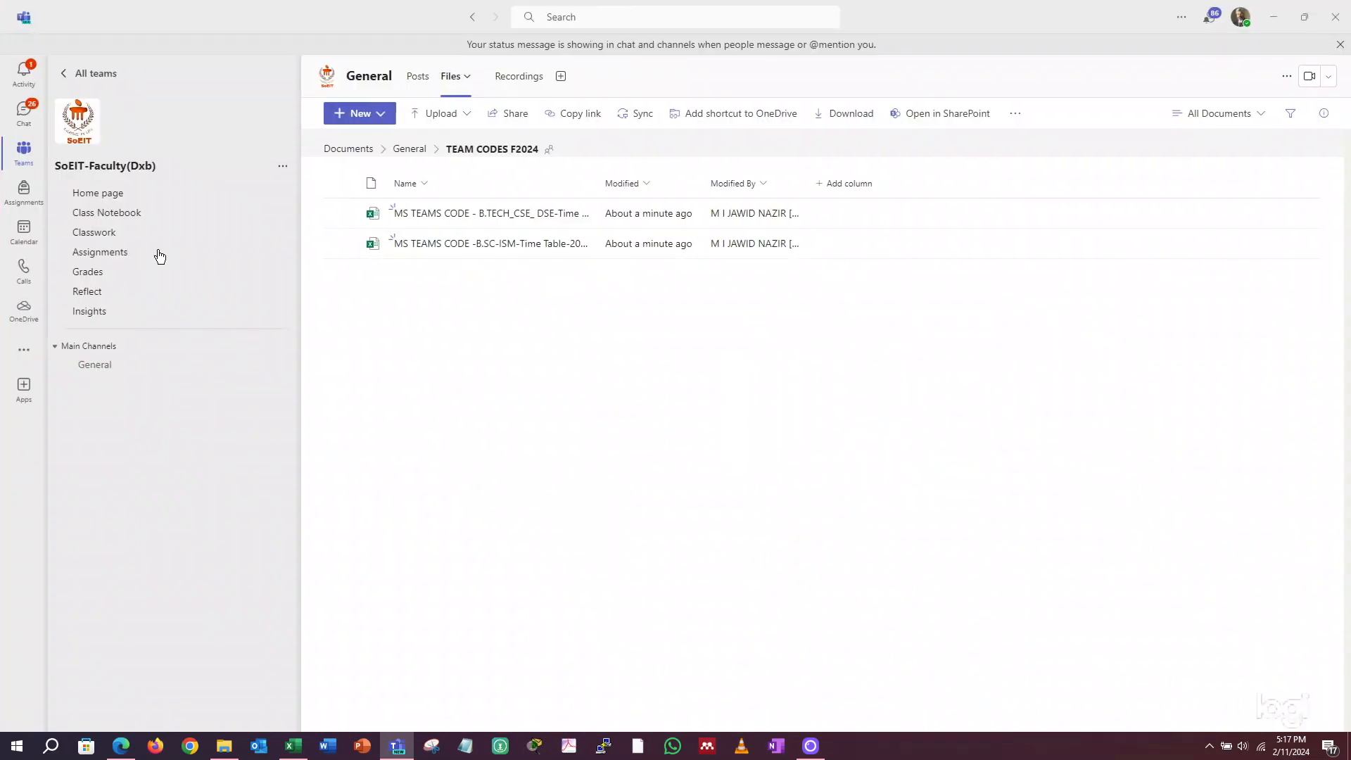
click(90, 73)
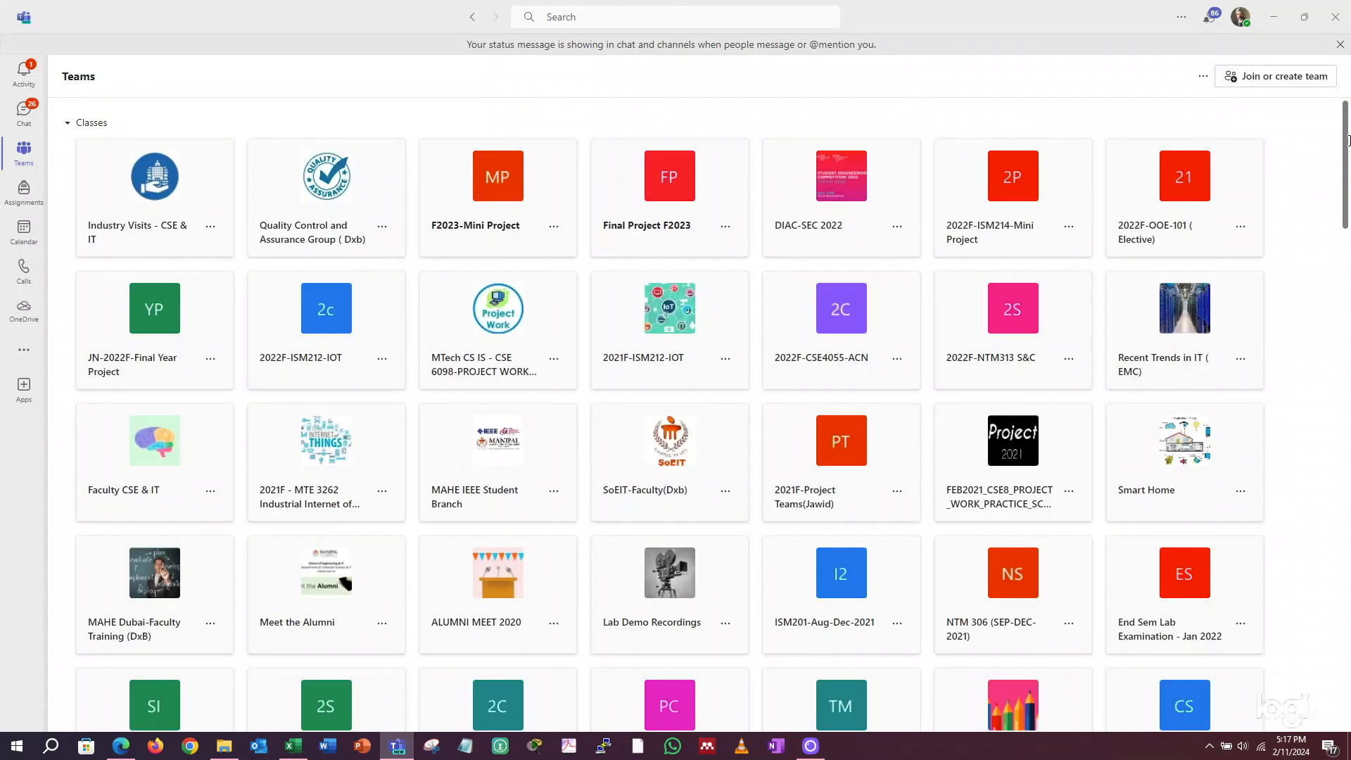
click(1291, 78)
click(1279, 106)
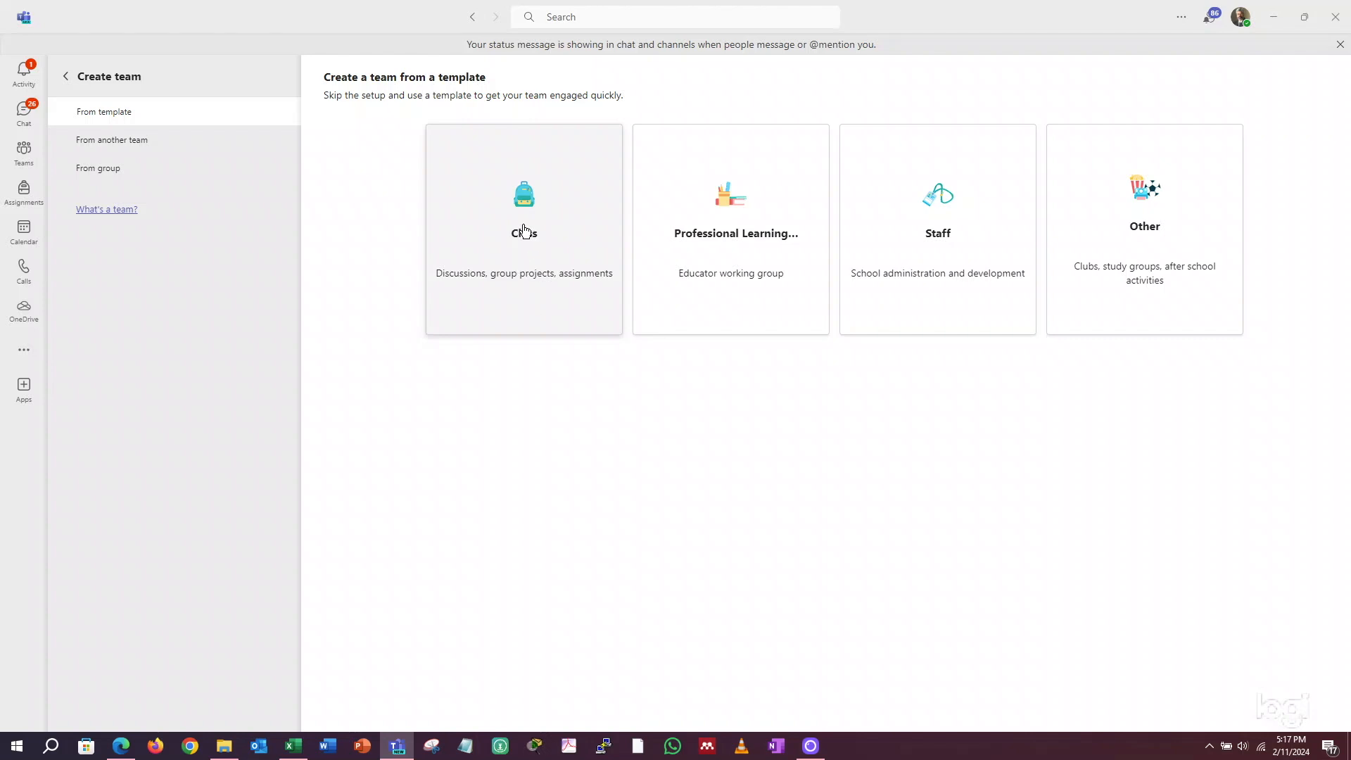
click(530, 236)
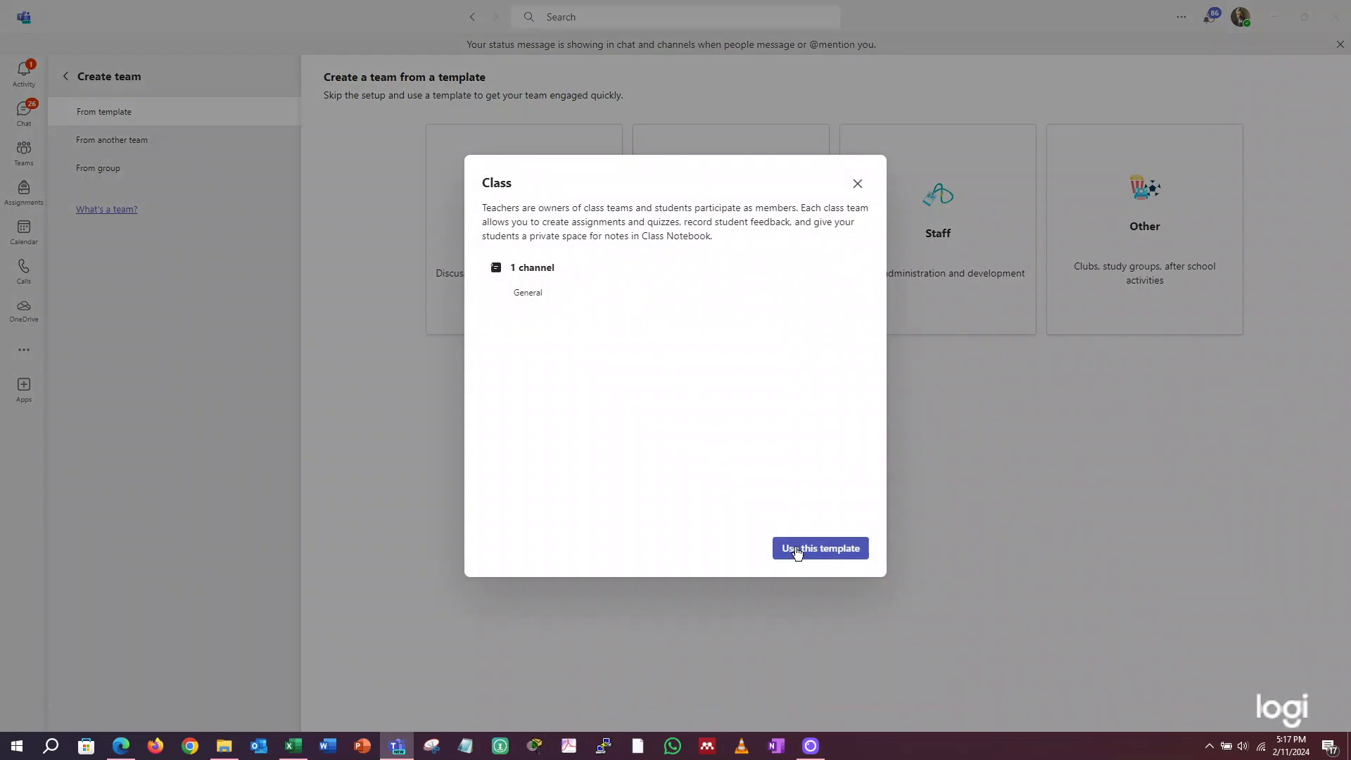
click(798, 552)
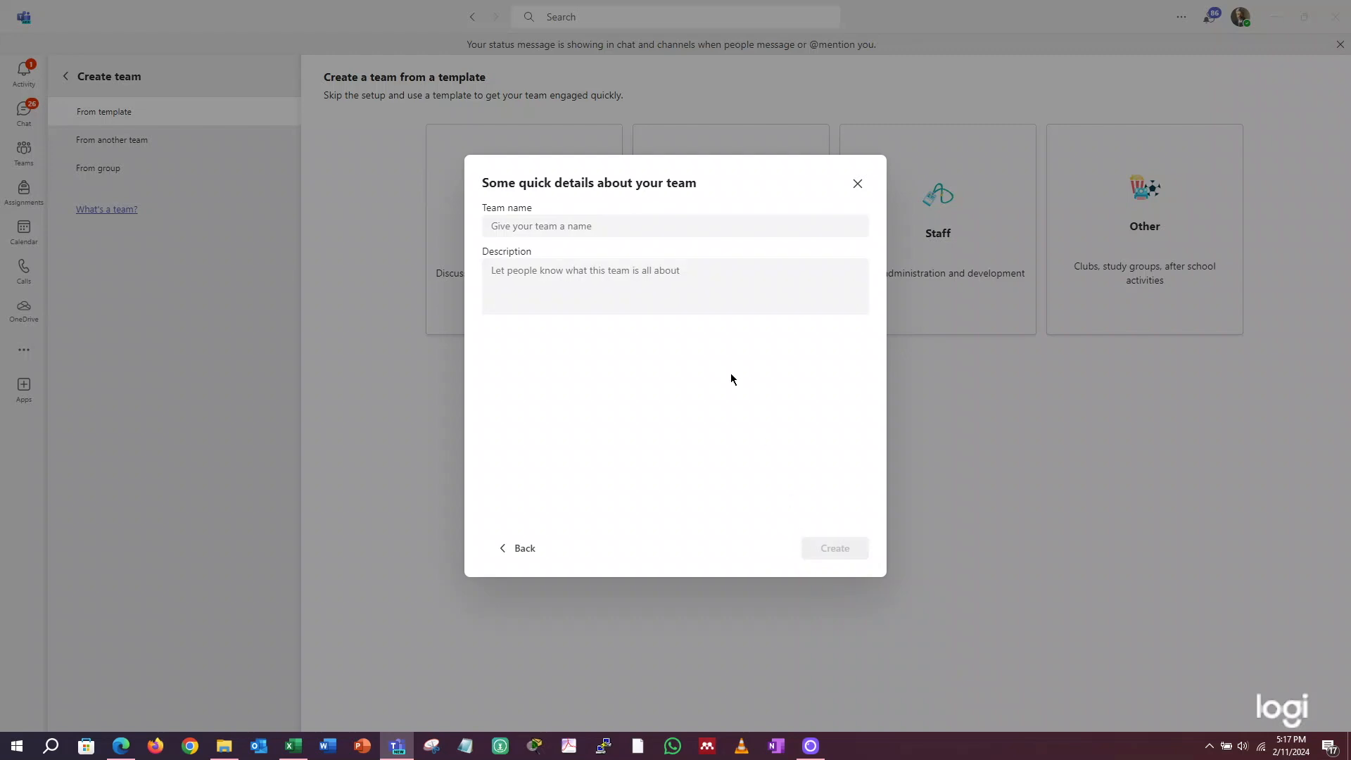
- Name the new team F2024-NTM 316-ENS using the copied cells, create it, and skip adding members
click(620, 226)
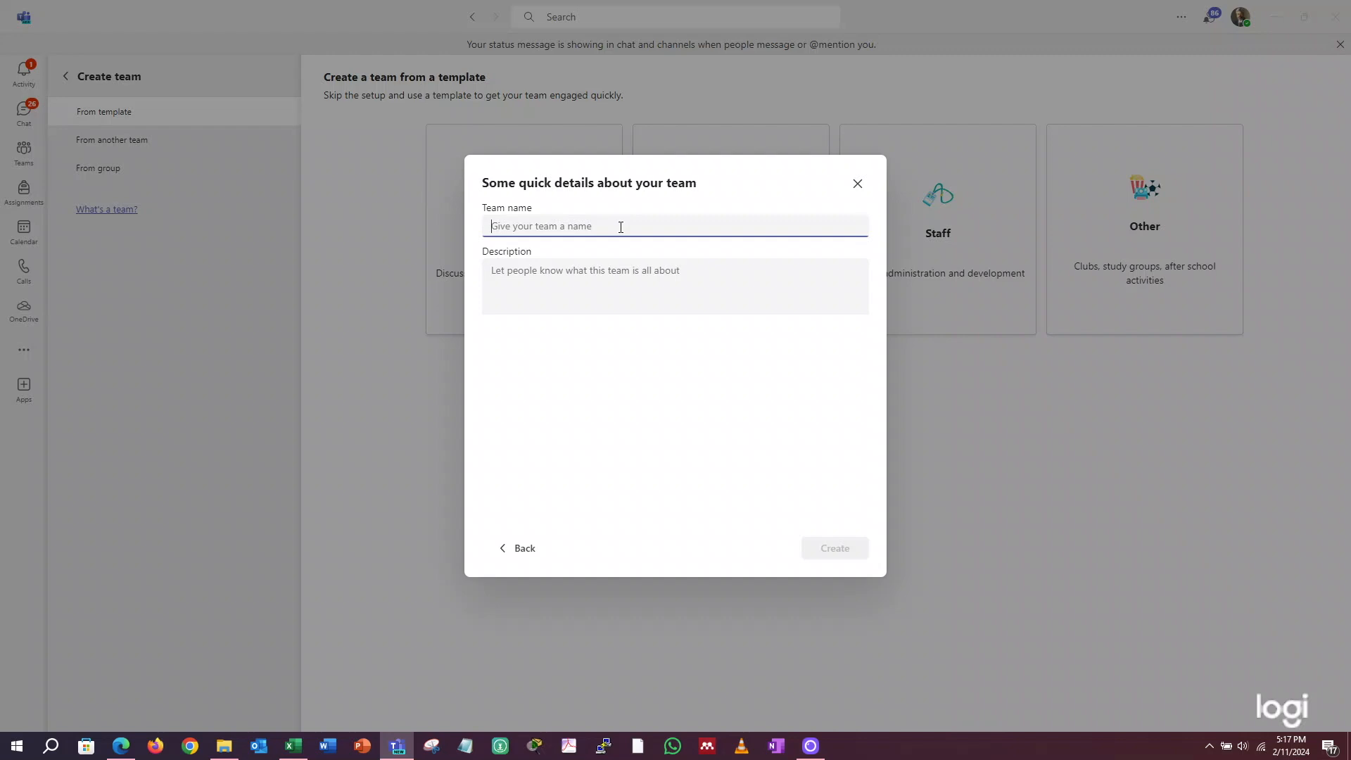
key(ctrl+v)
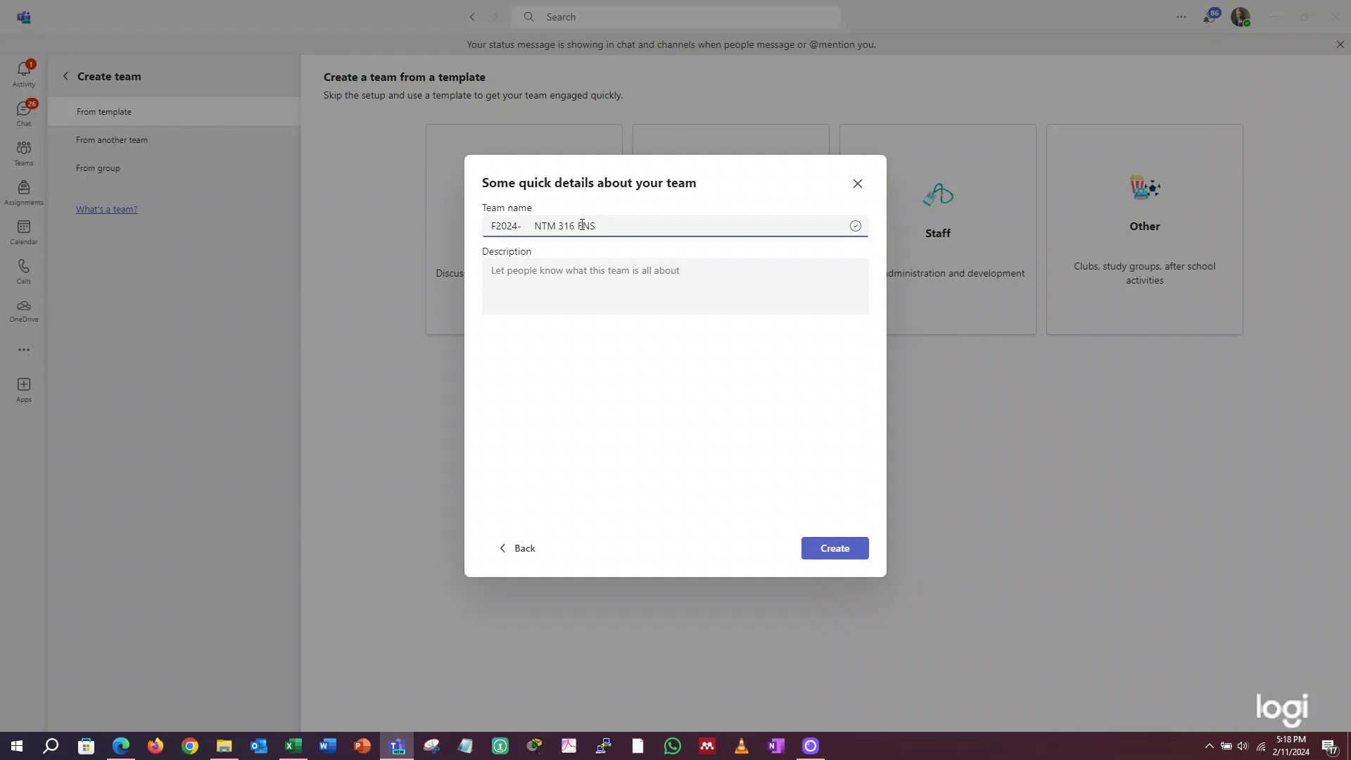
key(Delete)
key(Delete)
click(836, 549)
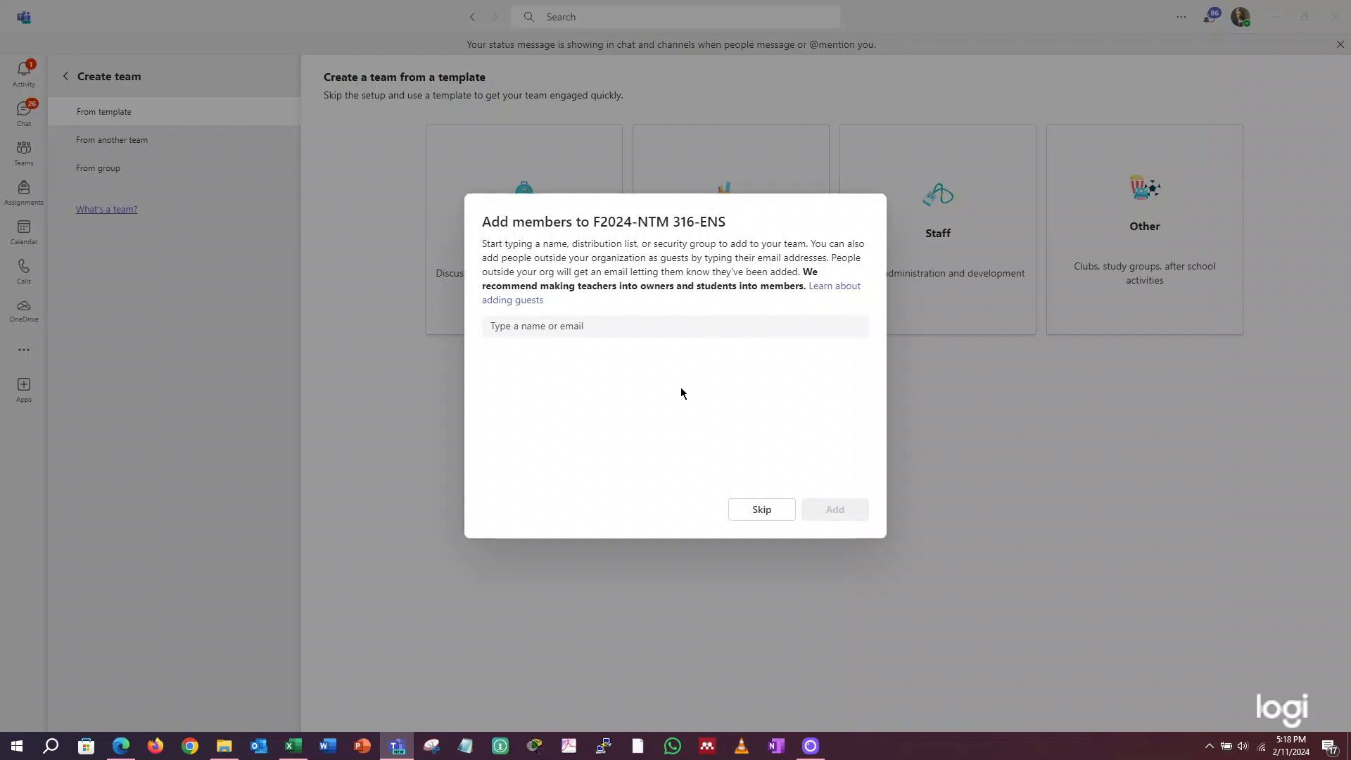
click(772, 512)
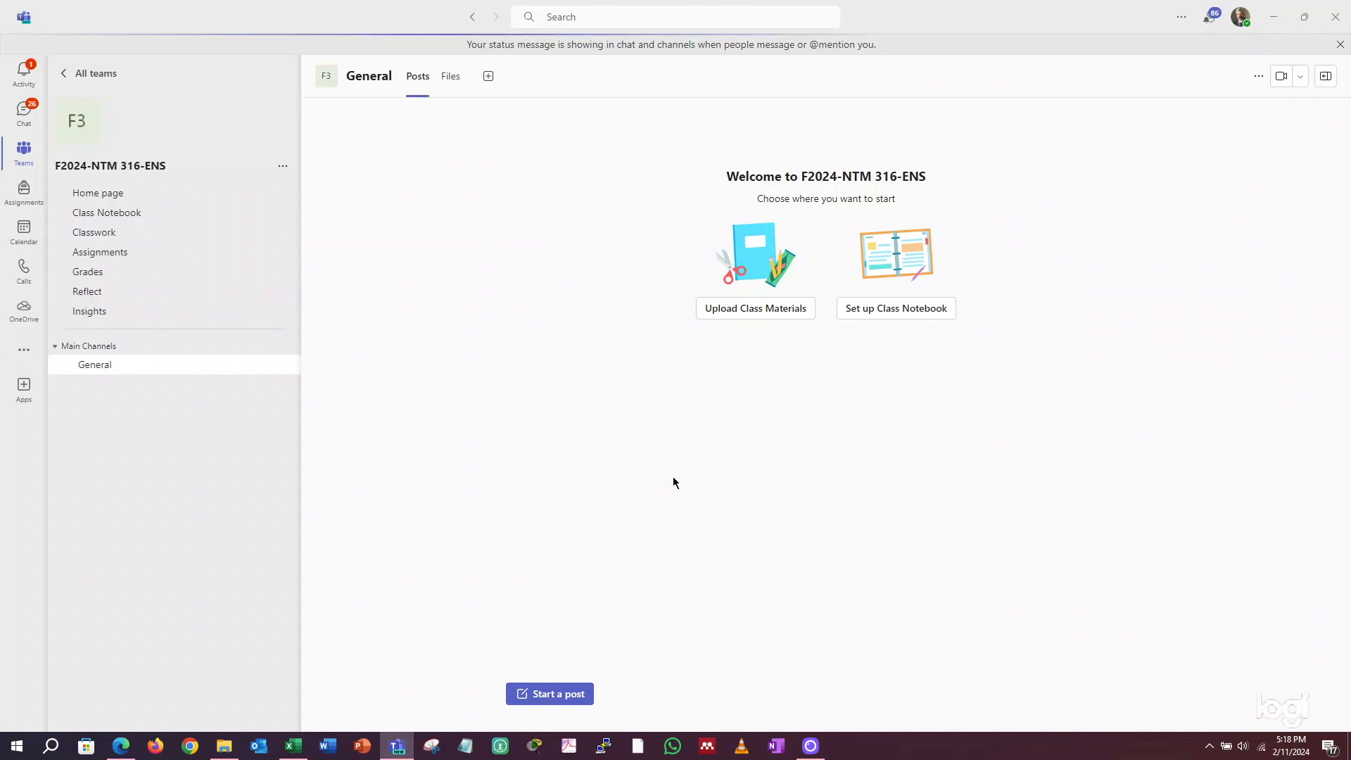
- Generate a team code in the settings of the F2024-NTM 316-ENS team
click(283, 170)
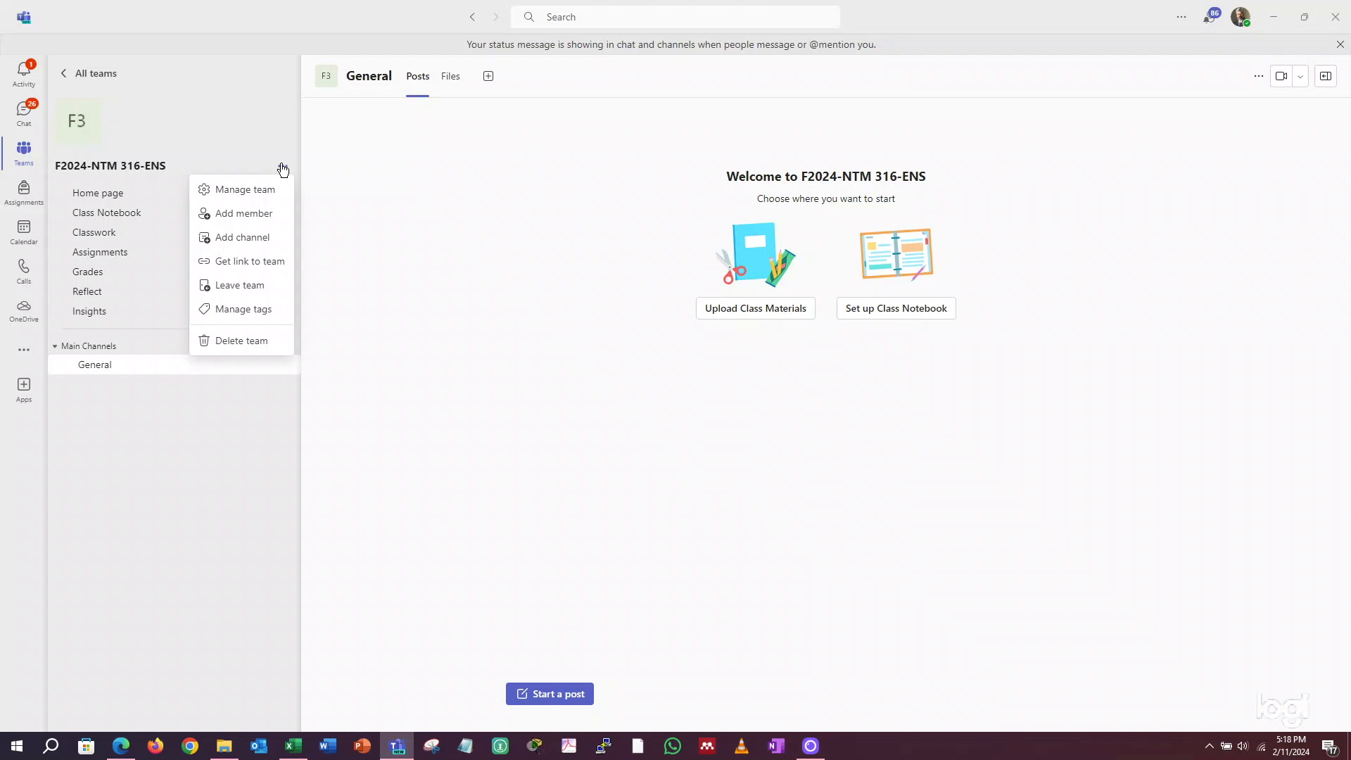
click(252, 190)
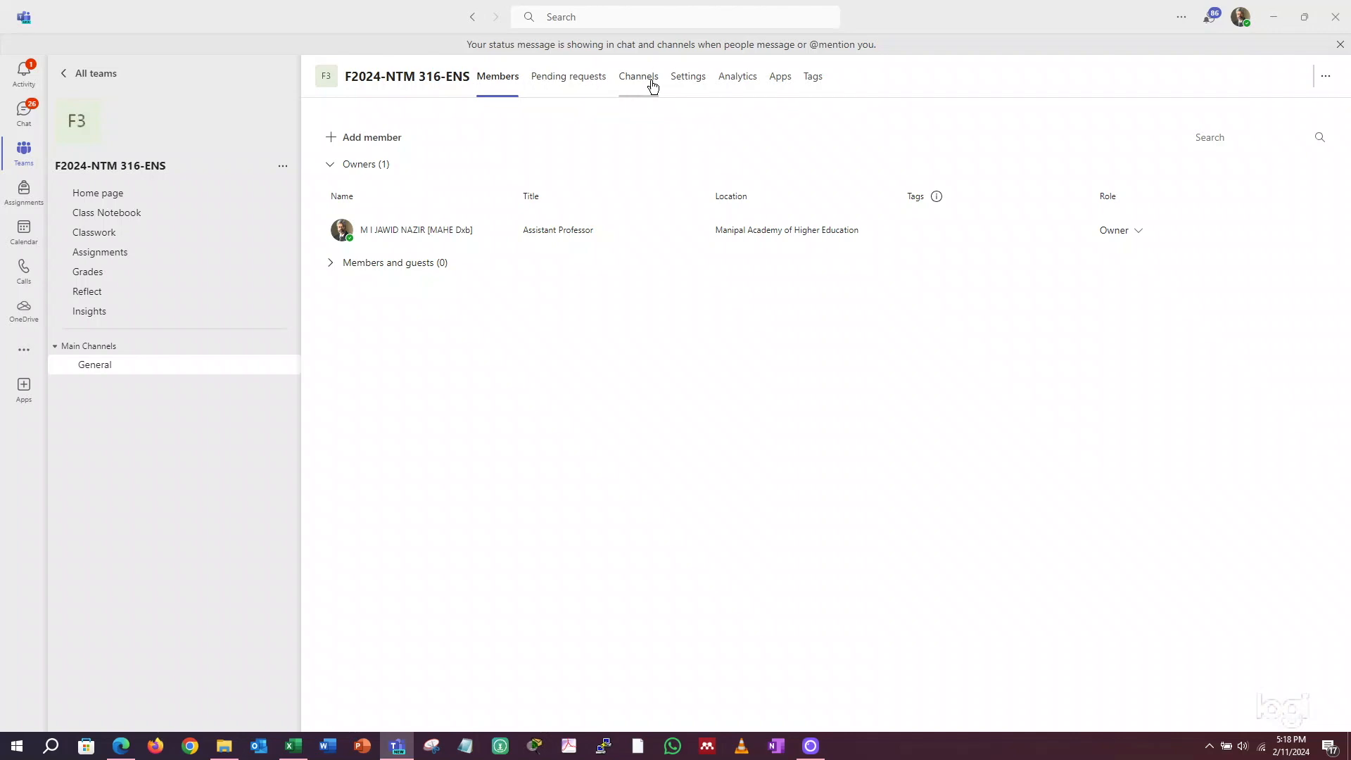
click(690, 79)
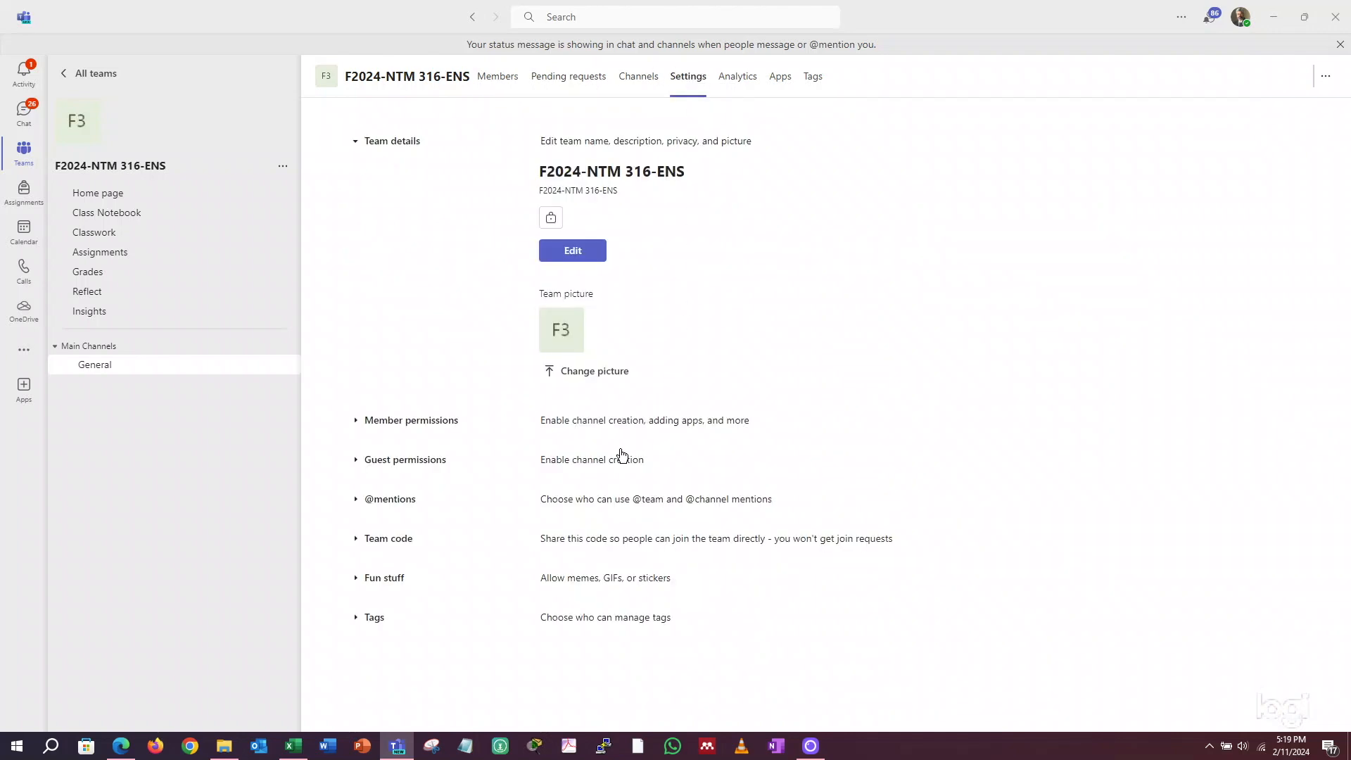
click(376, 543)
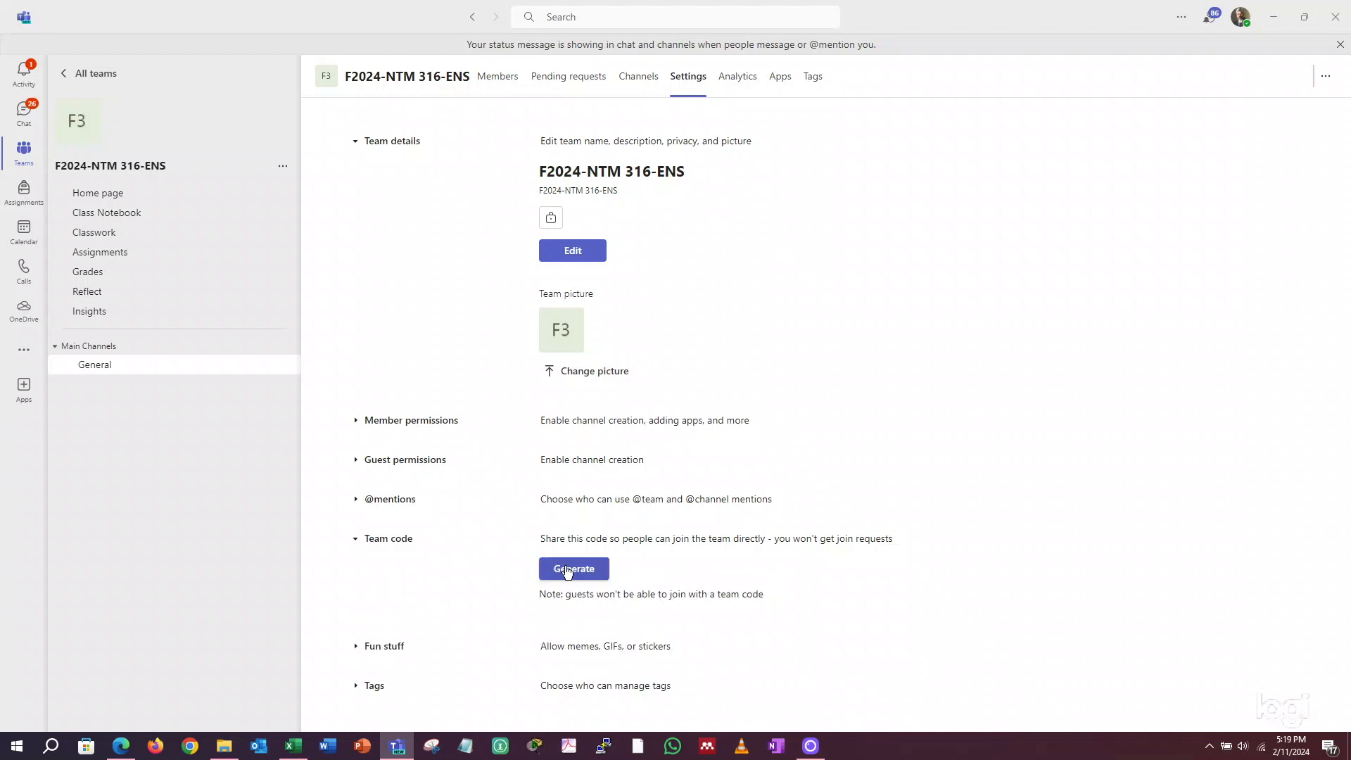
click(576, 569)
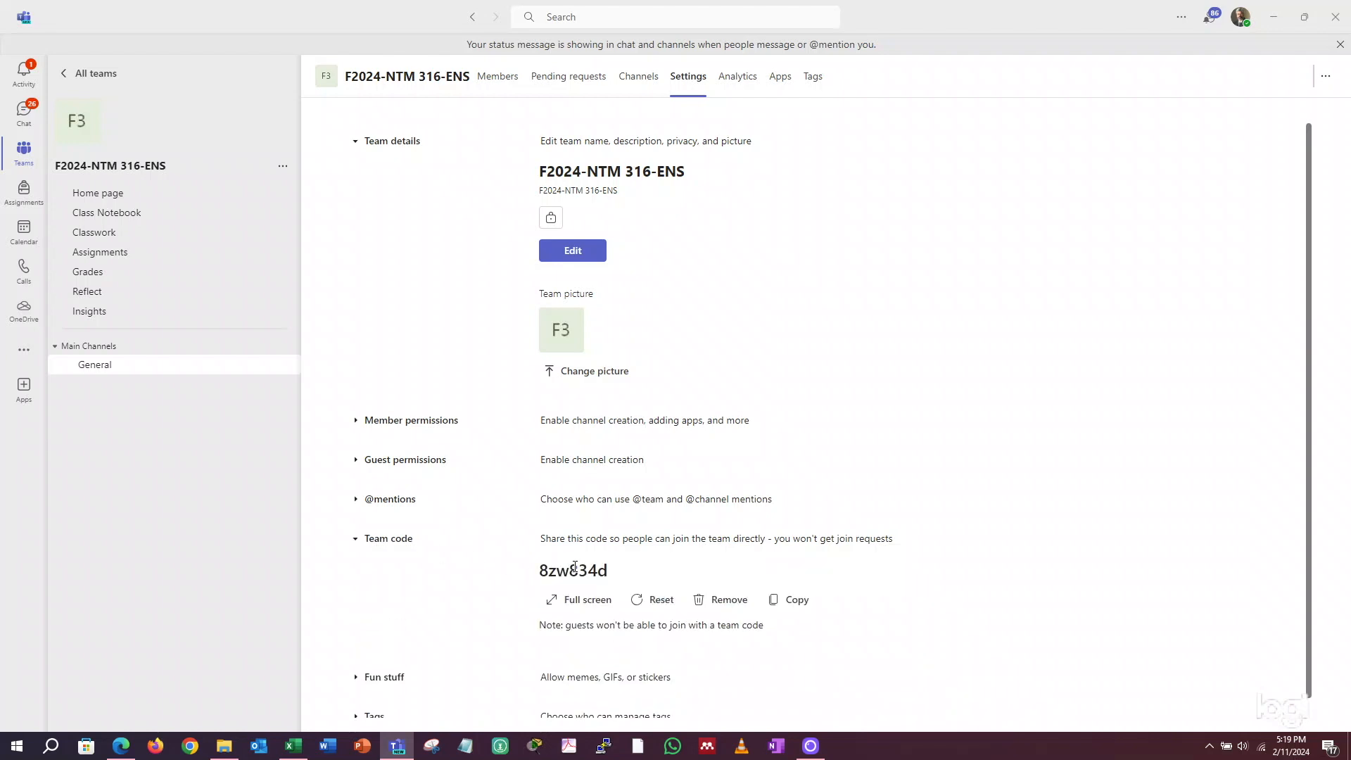
- Copy the generated team code of F2024-NTM 316-ENS to the clipboard
drag(618, 576, 535, 583)
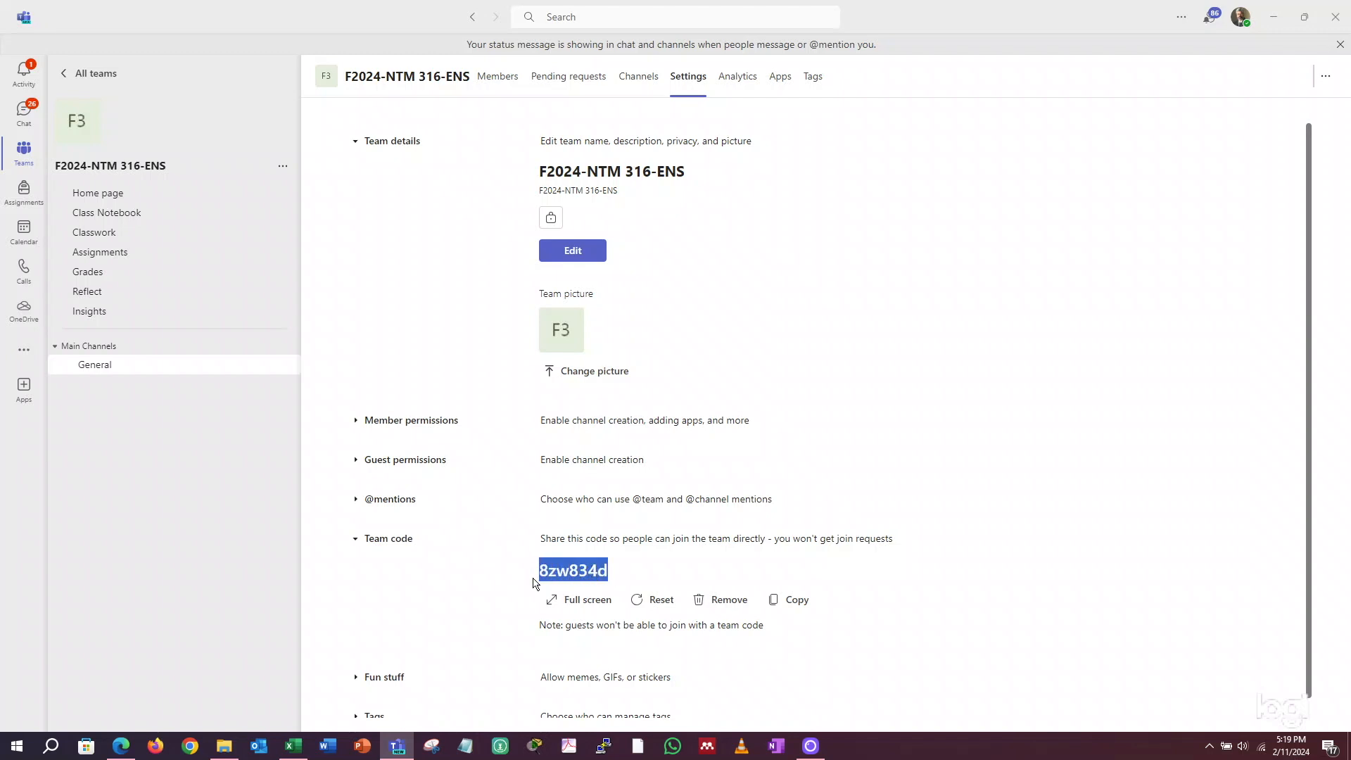
click(777, 602)
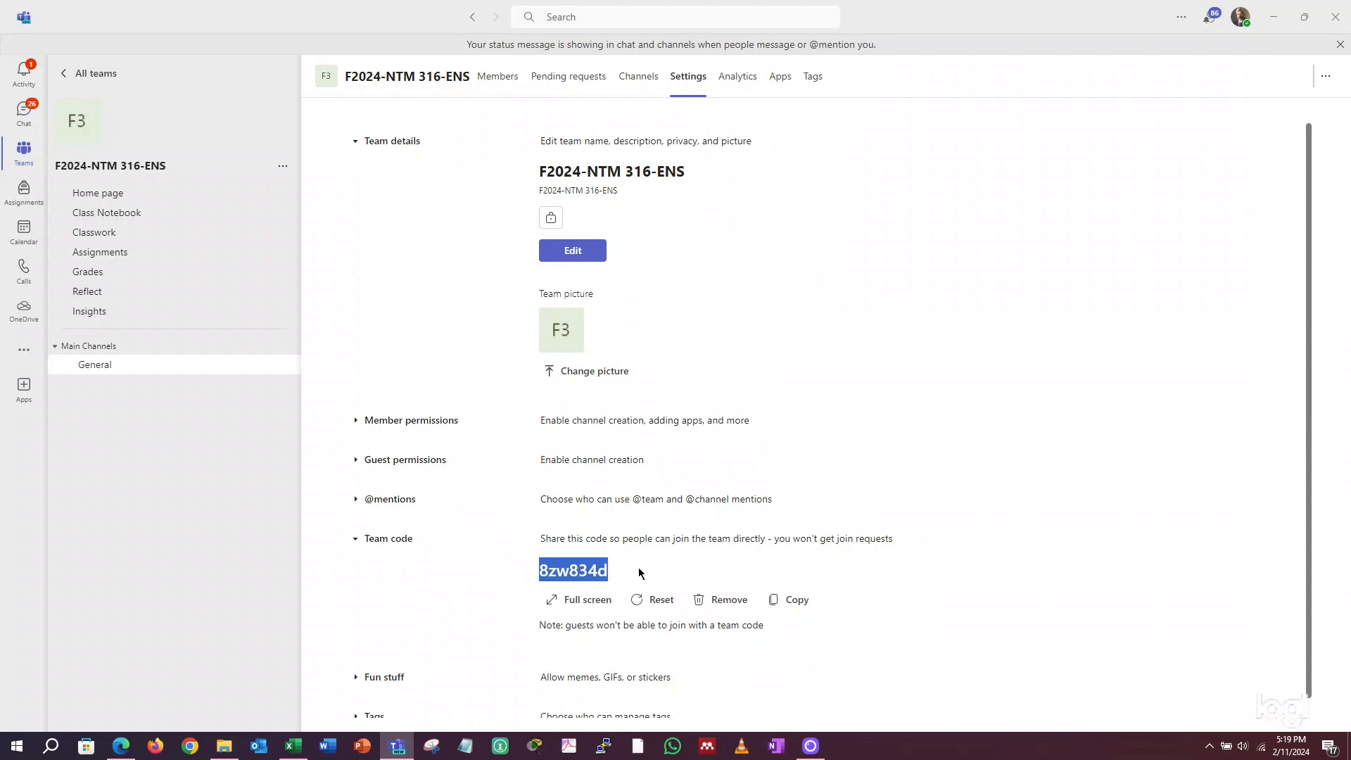
drag(643, 572, 534, 573)
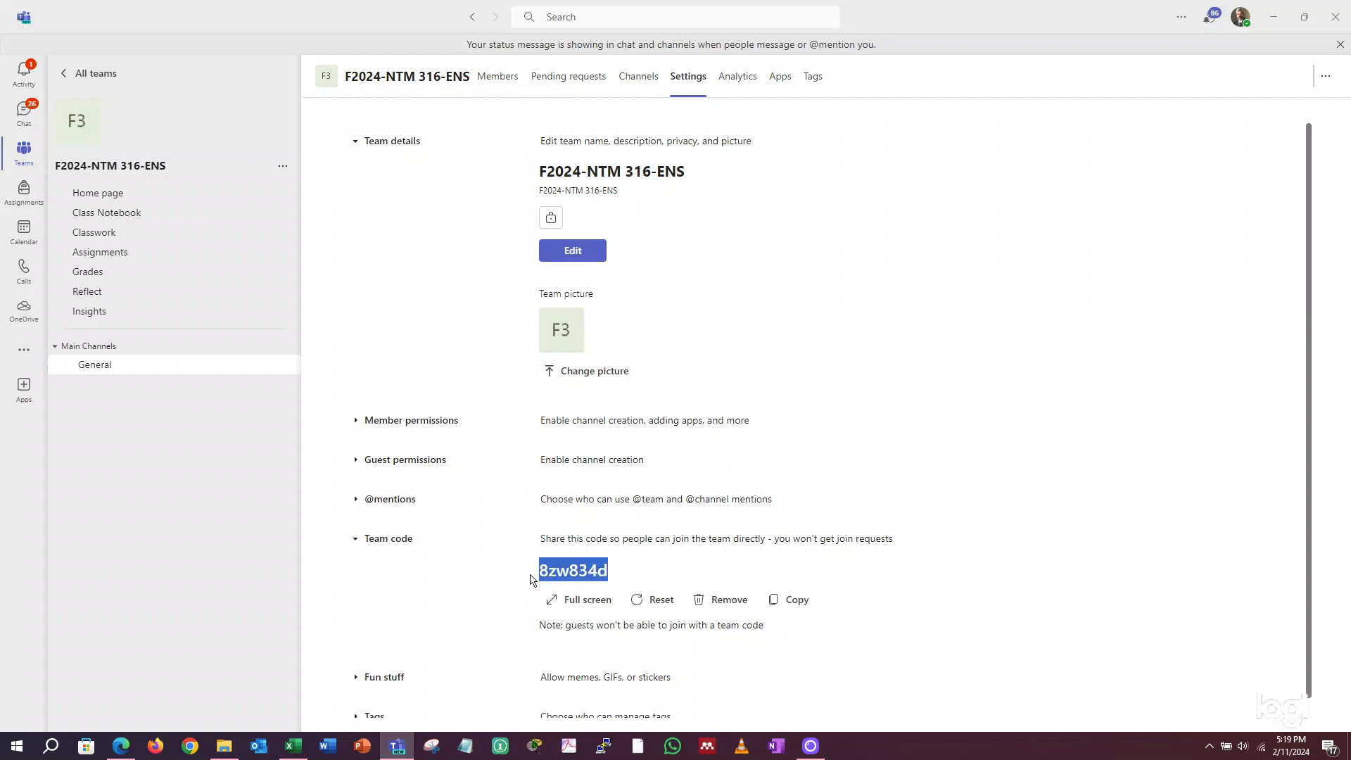
click(793, 600)
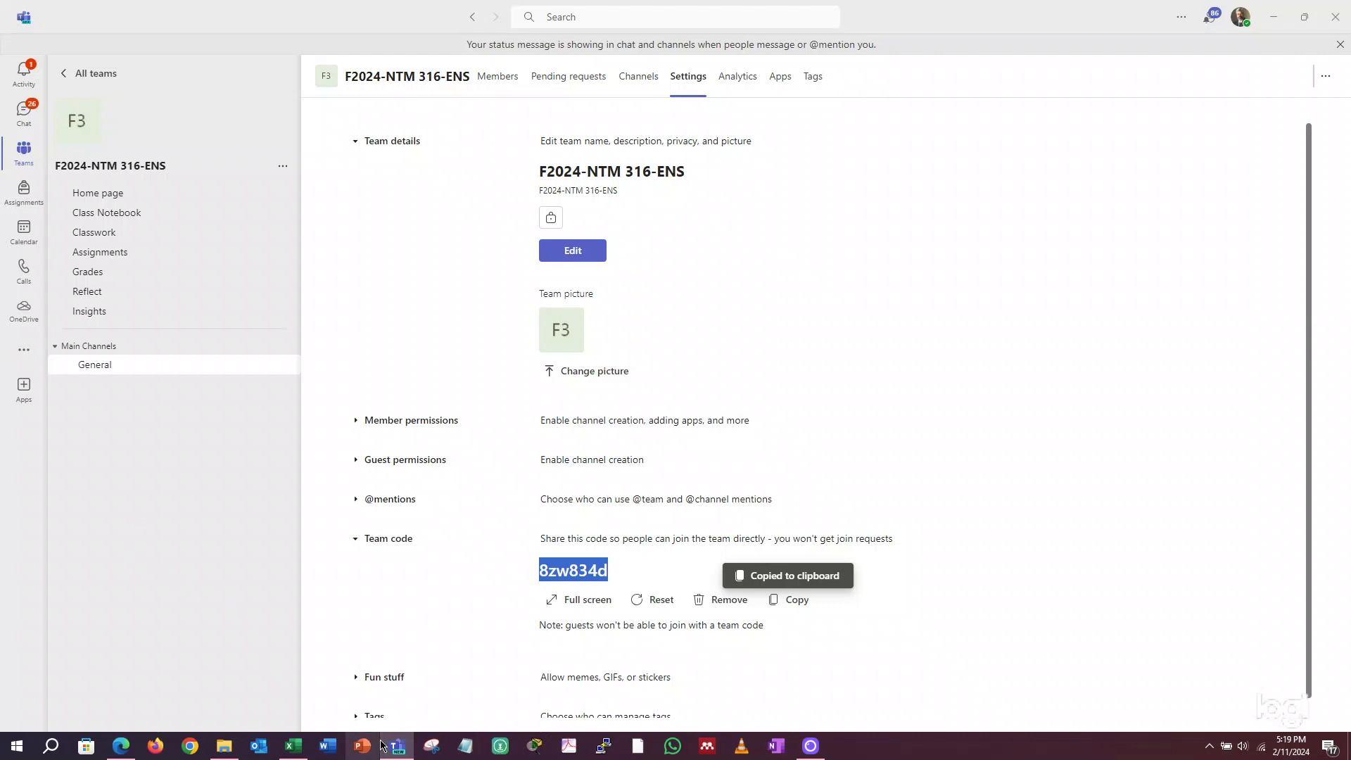
mouse_move(287, 727)
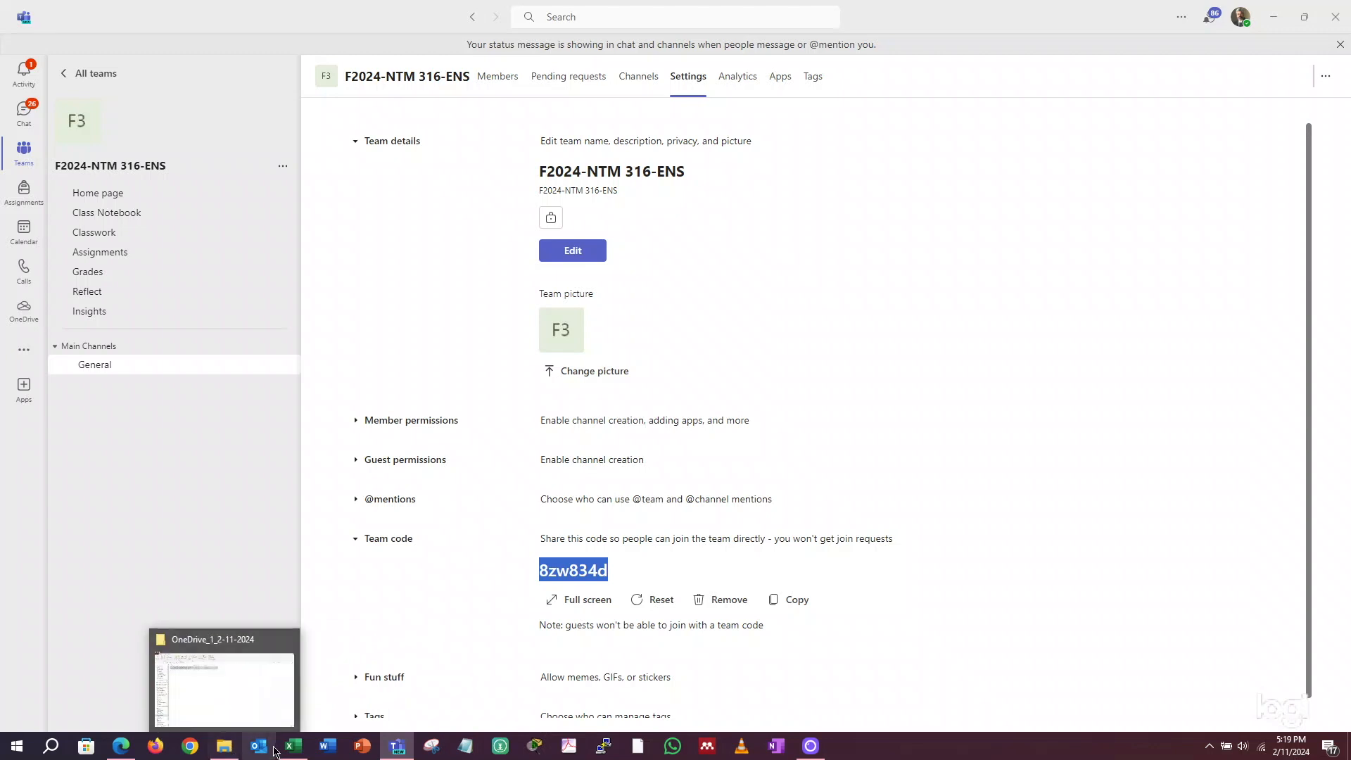
click(291, 747)
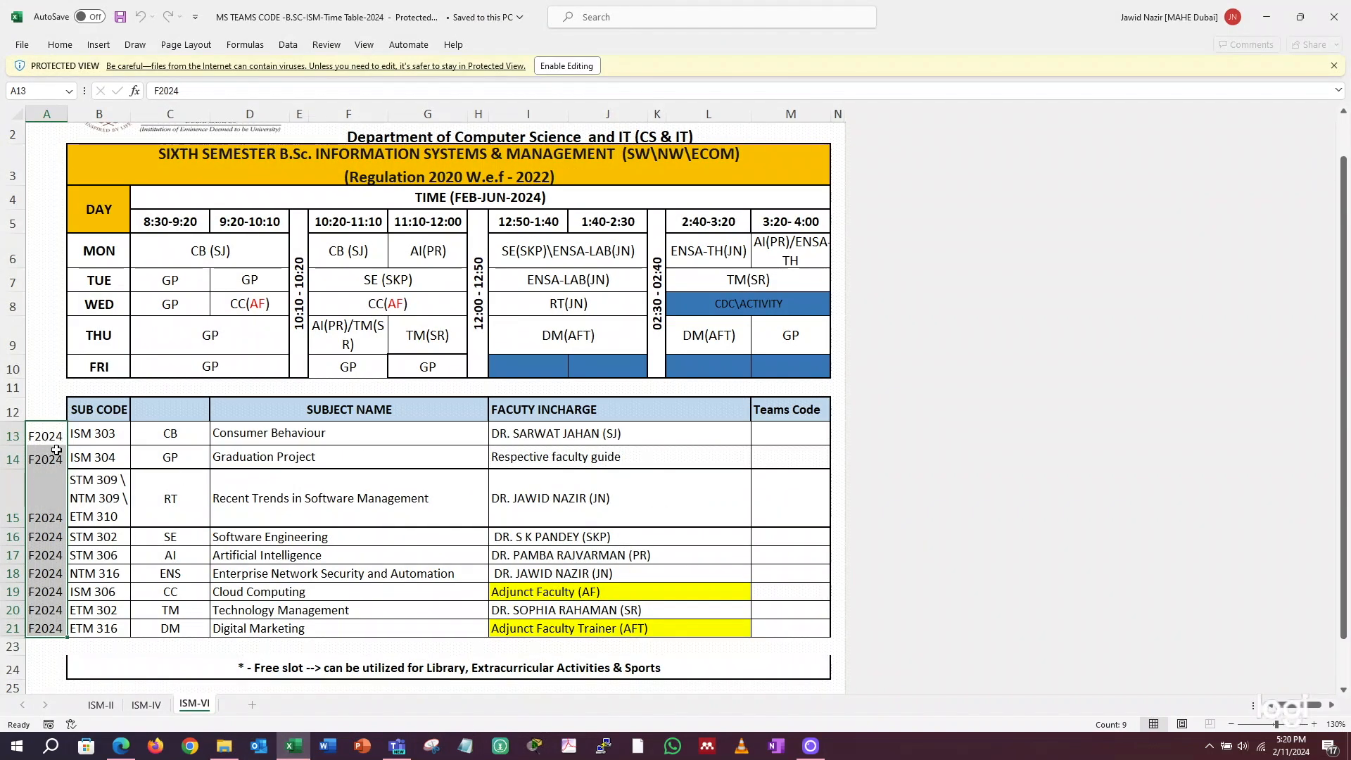
click(55, 572)
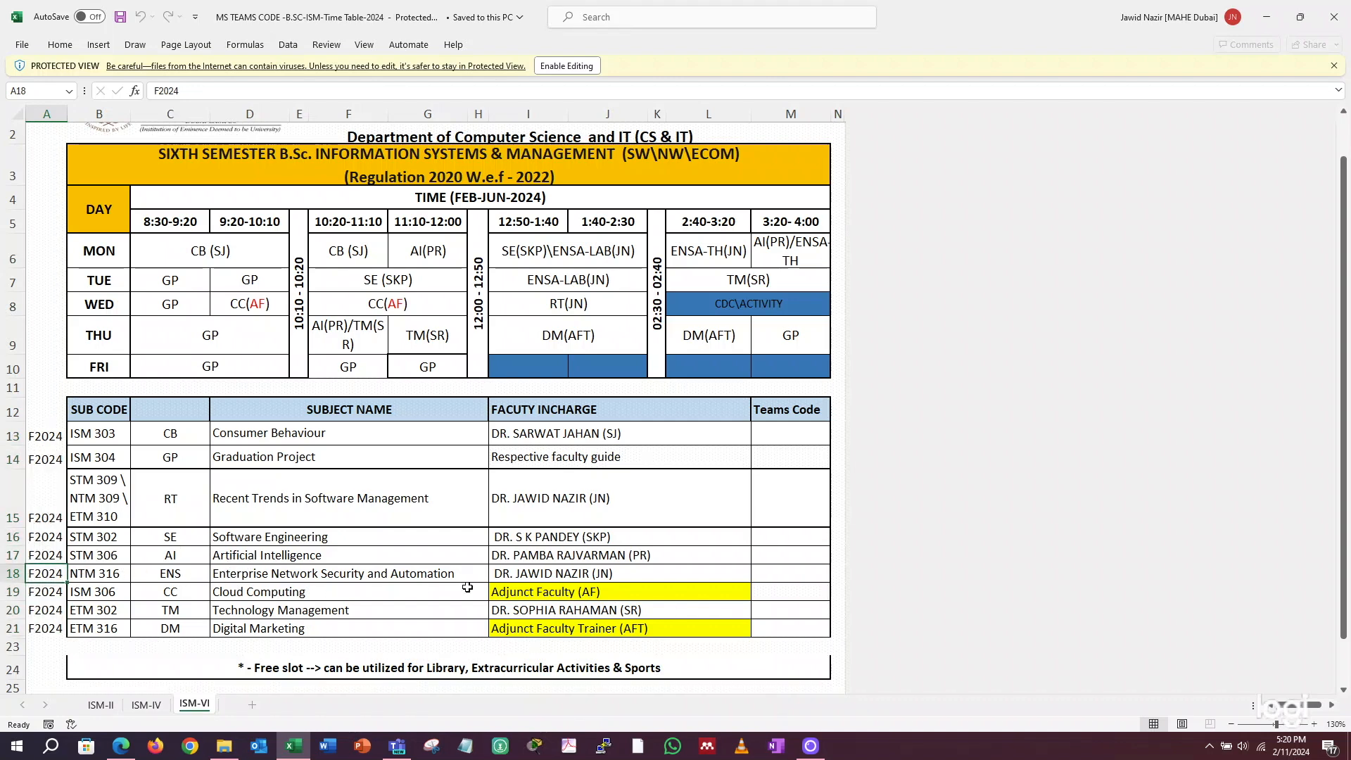
- Paste the copied team code into the Teams Code cell of the NTM 316 row in the online ISM-VI sheet
double_click(608, 546)
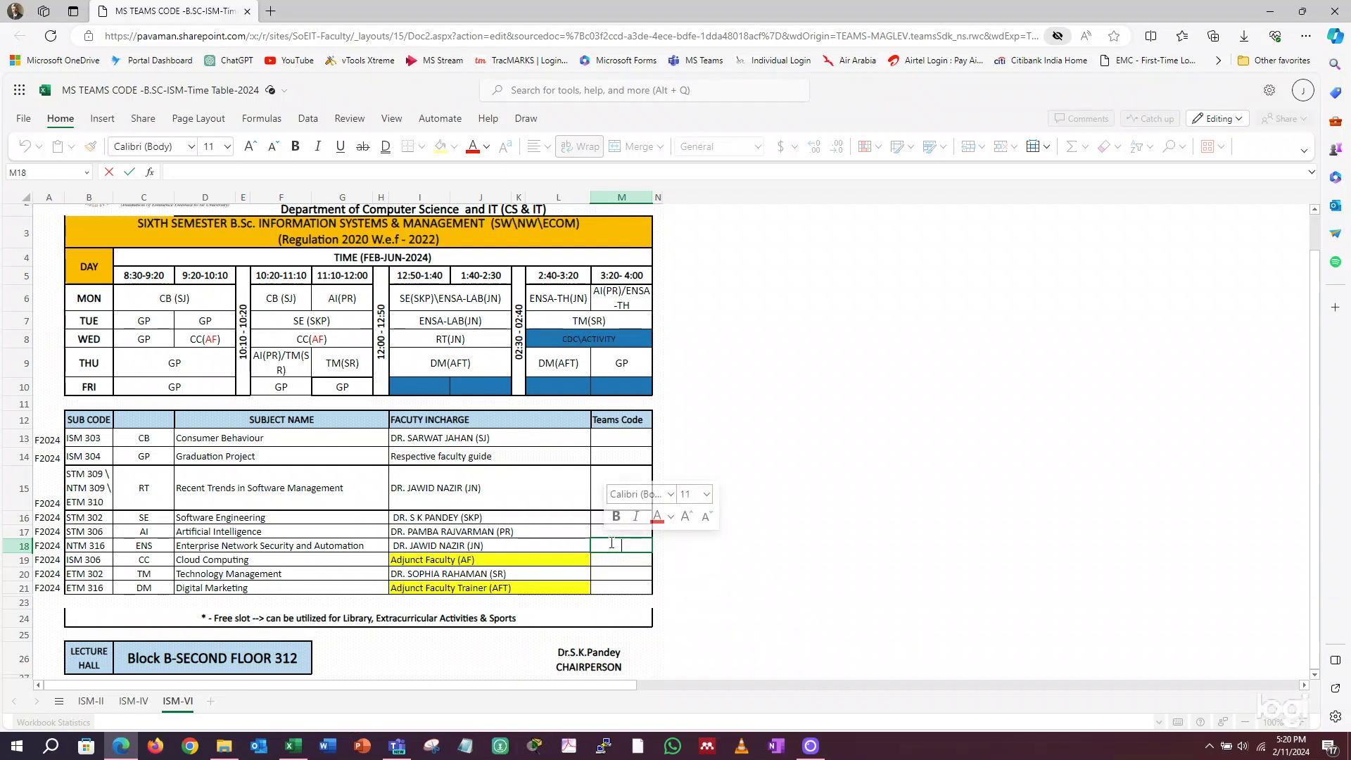
key(ctrl+v)
click(736, 537)
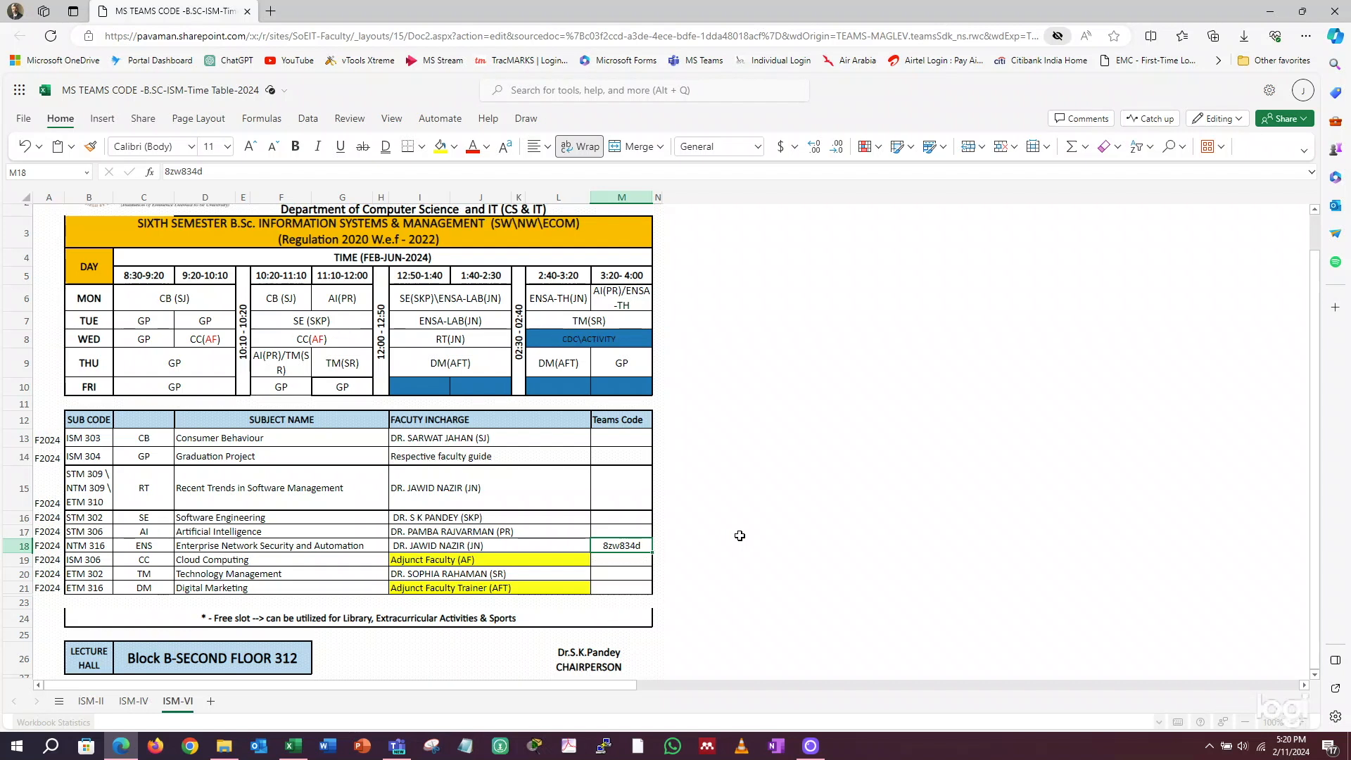